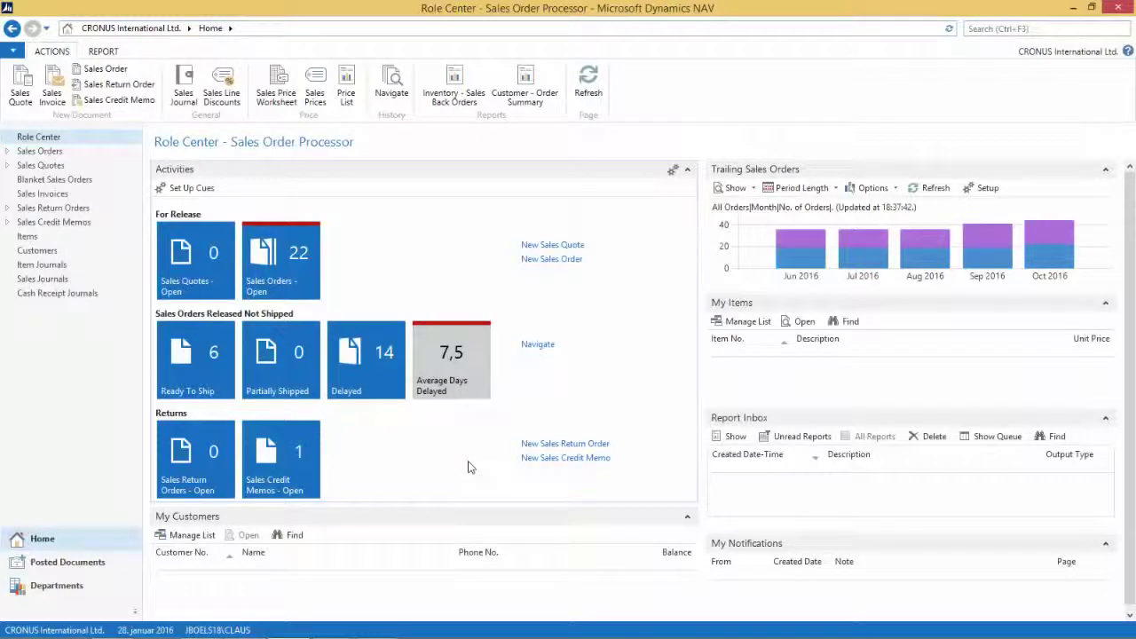
Find Report Layout Selection by searching 'rep lay' and filter it to report 1306.
click(987, 29)
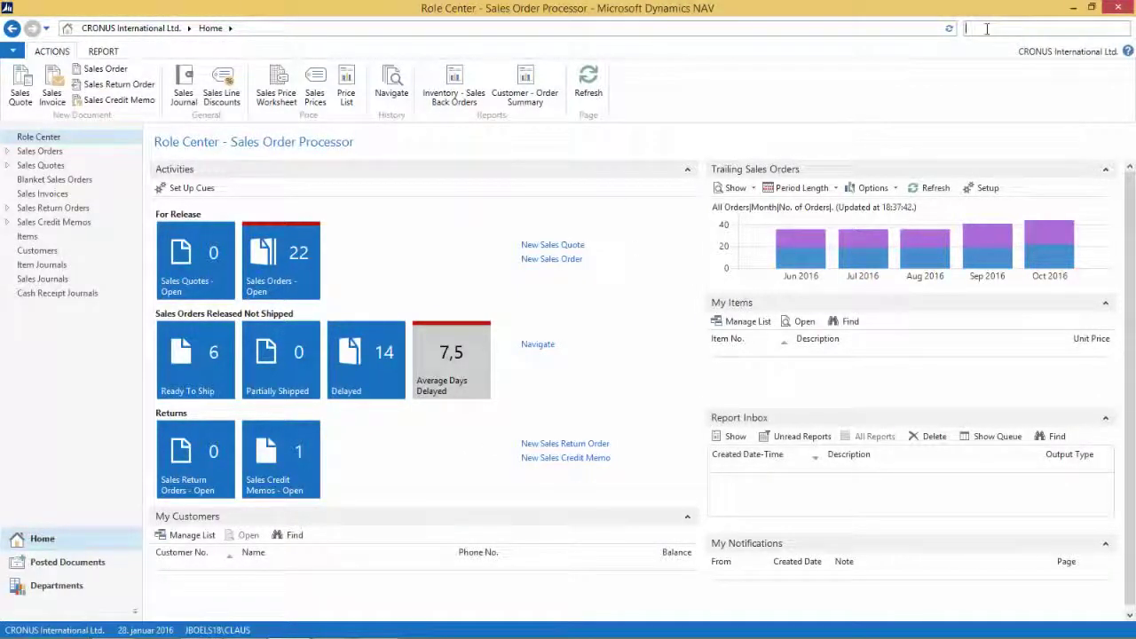
text(rep lay)
click(828, 53)
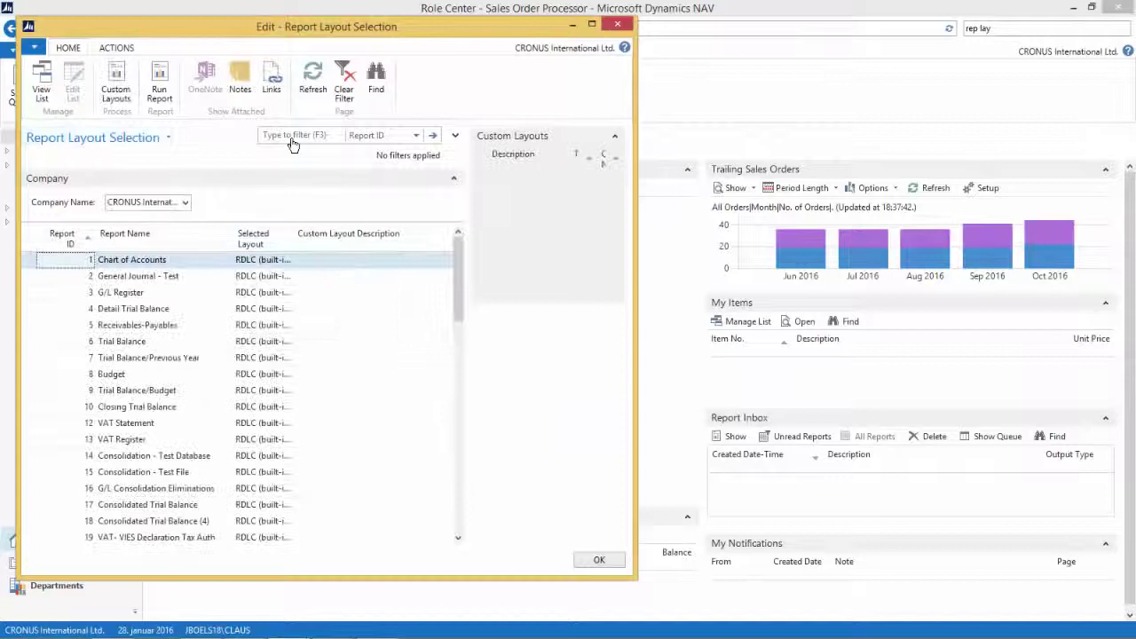
click(290, 138)
text(13)
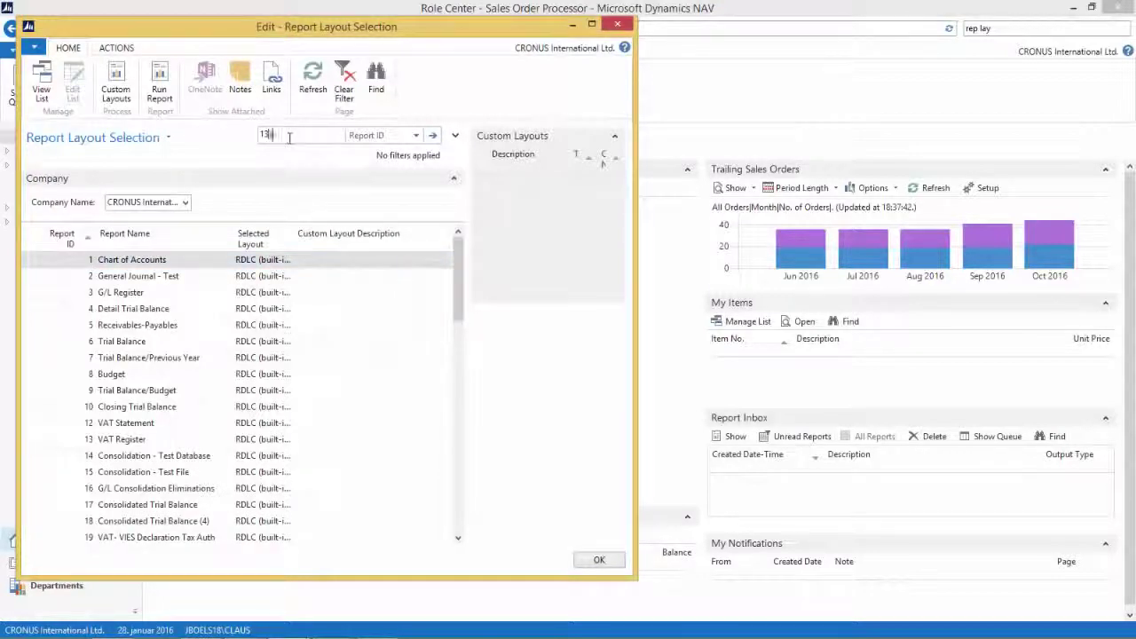
text(06)
key(Return)
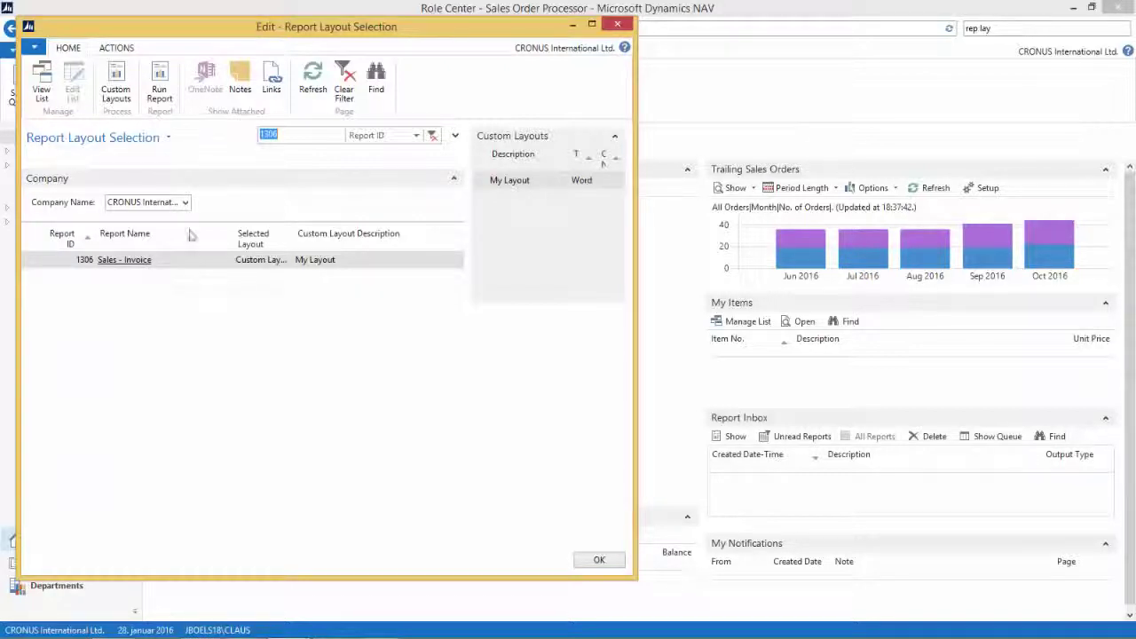
Copy the My Layout custom layout and rename the copy's description to 'My Layout / Advanced'.
click(116, 85)
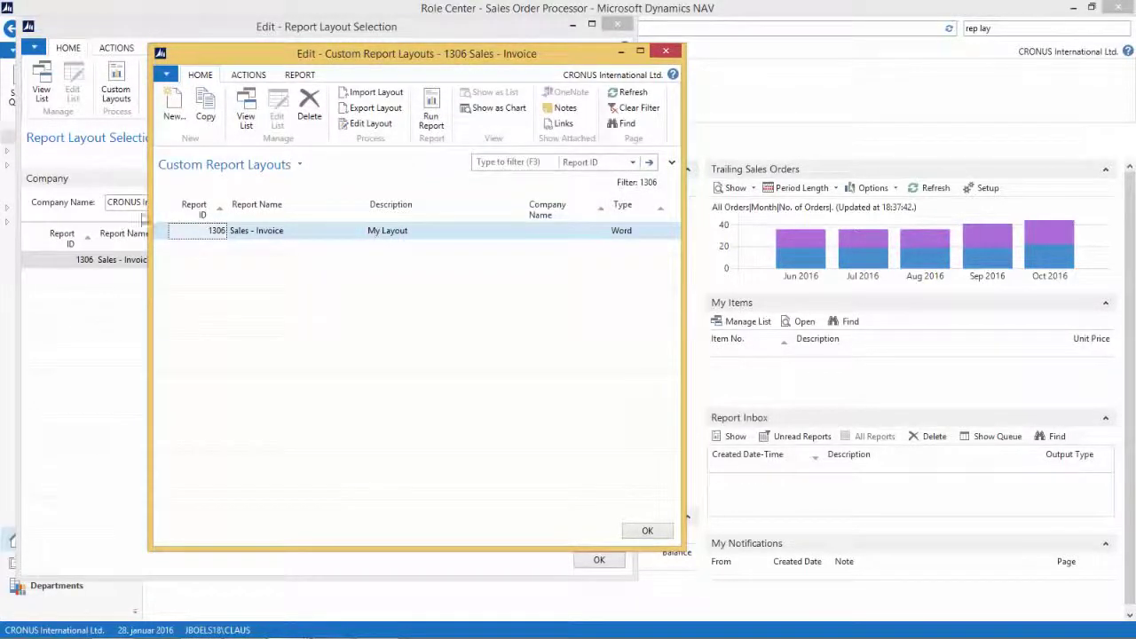
click(204, 111)
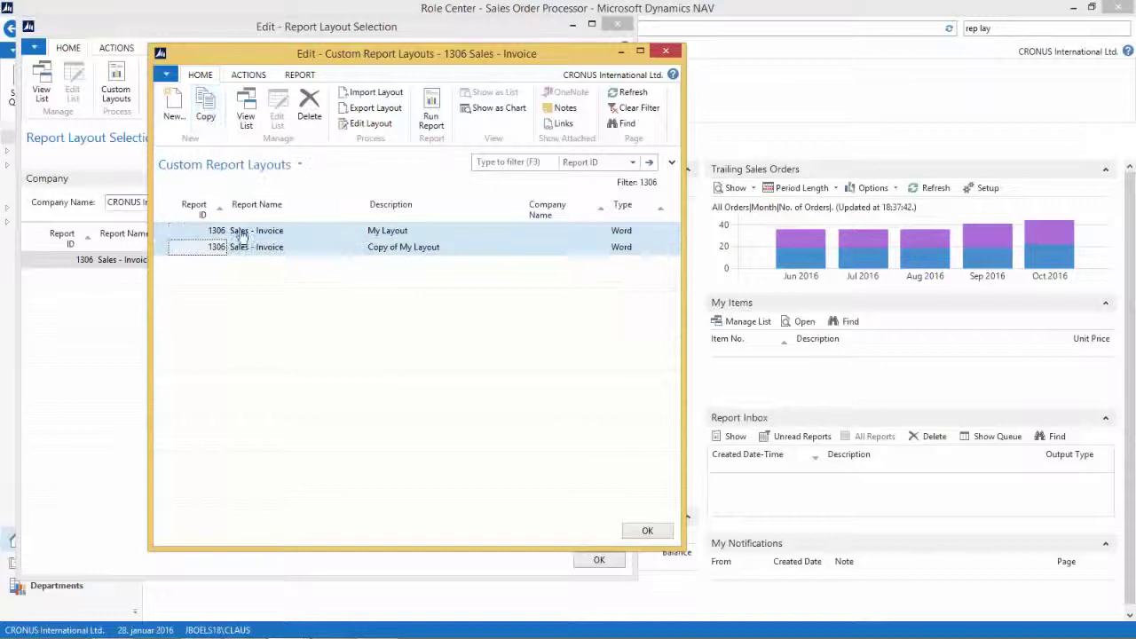
click(391, 248)
click(400, 248)
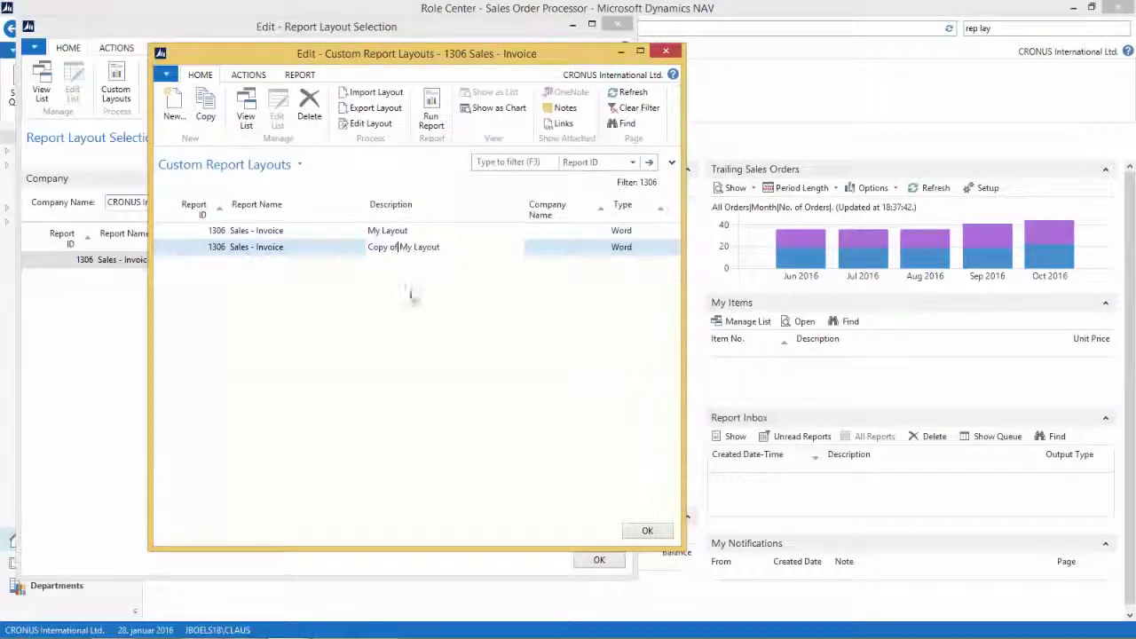
key(BackSpace)
key(BackSpace)
key(BackSpace)
key(BackSpace)
key(BackSpace)
key(BackSpace)
key(BackSpace)
key(BackSpace)
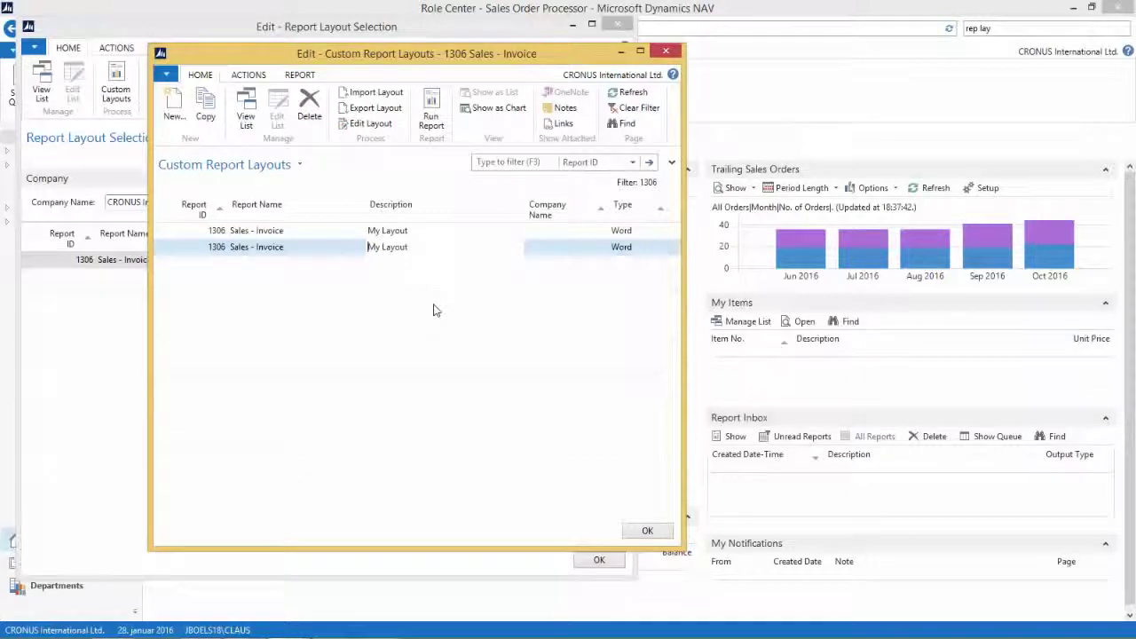
key(End)
text(/ Advanced)
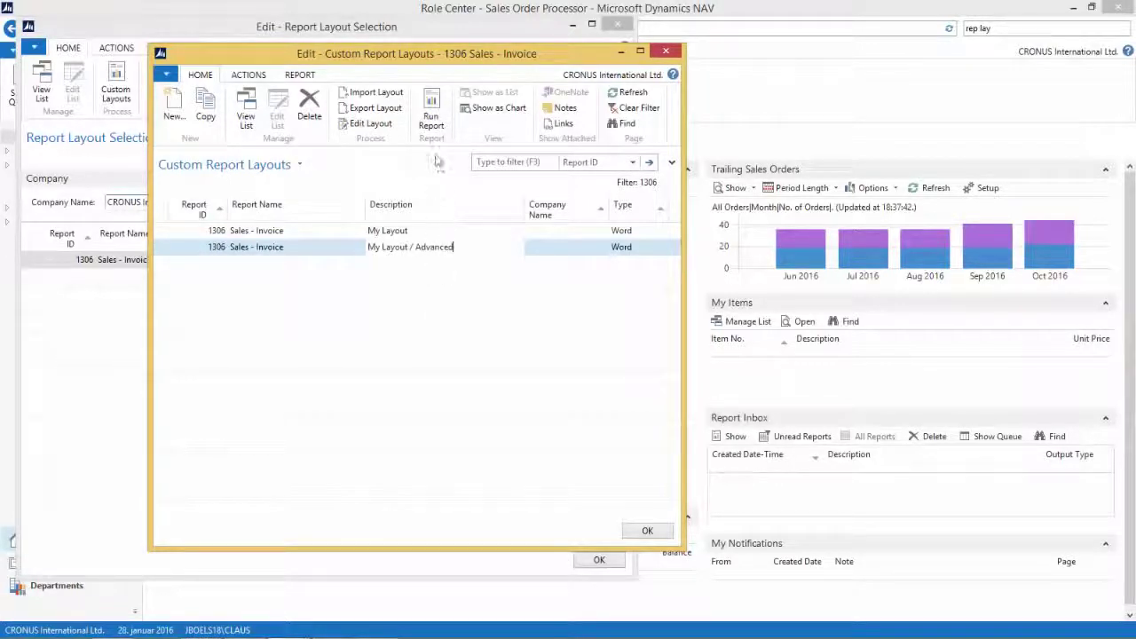
Export the copied layout and save it on the Desktop as Default.
click(378, 110)
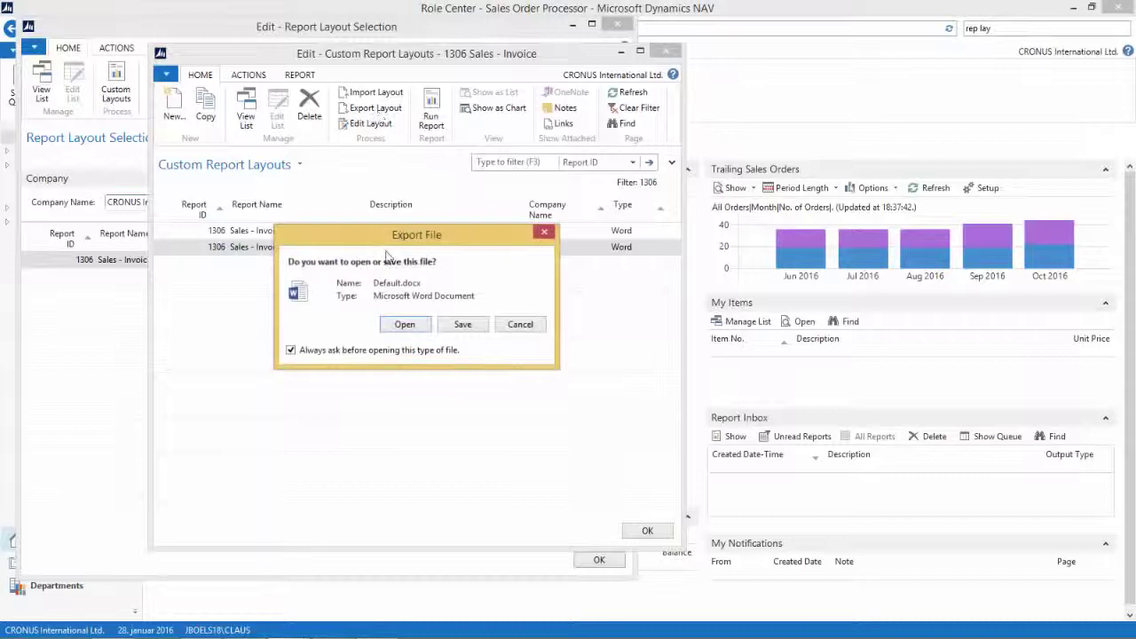
click(463, 325)
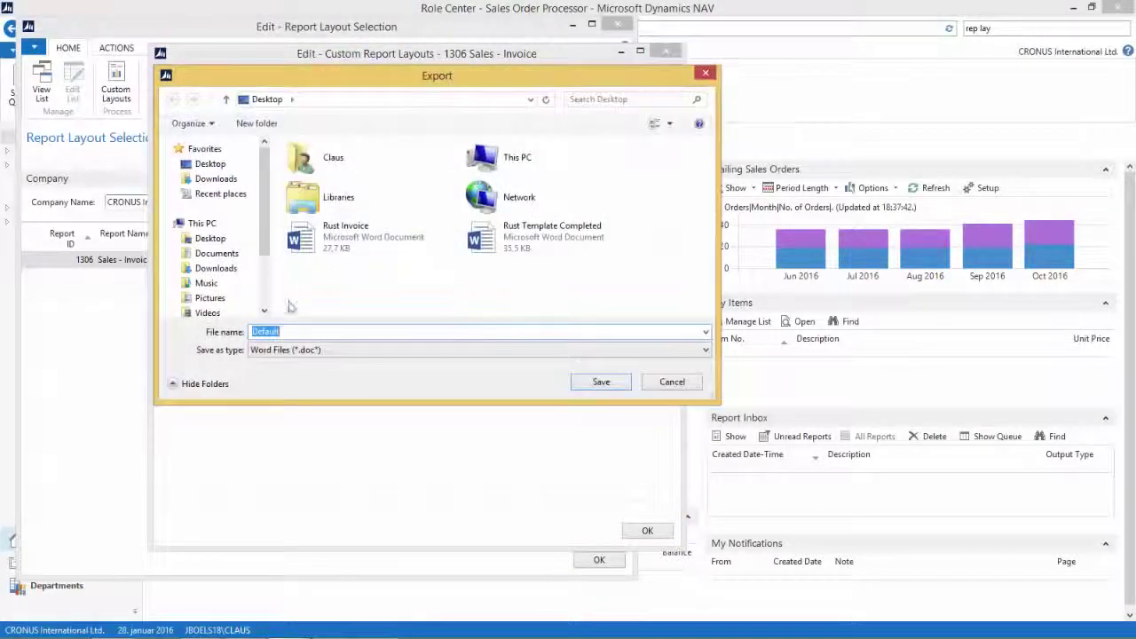
click(601, 382)
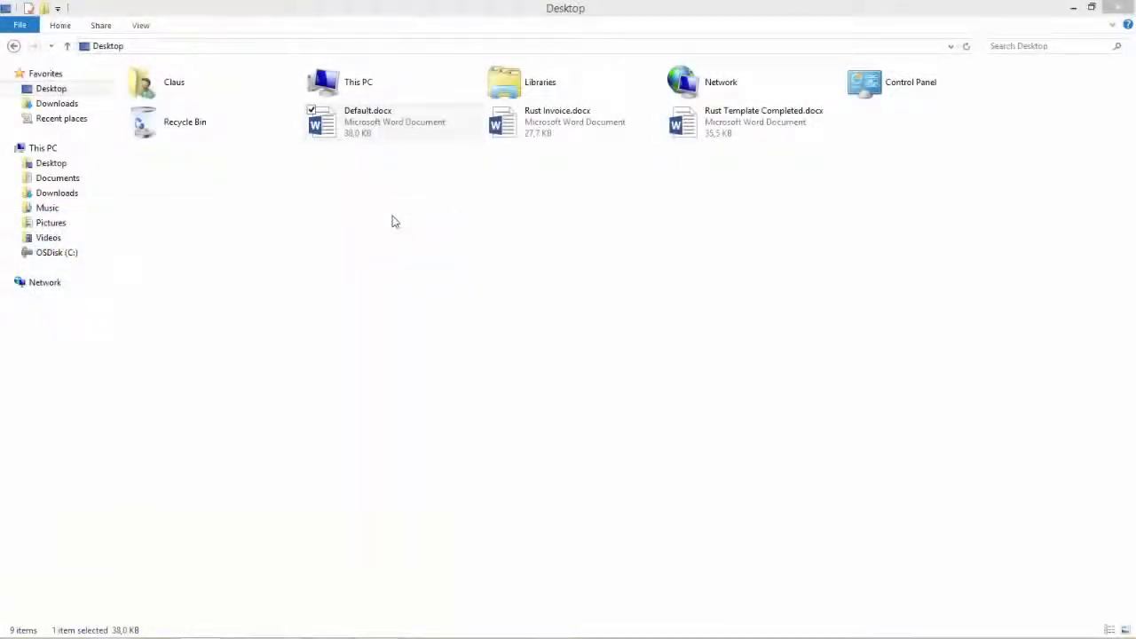
Open Default.docx from the Desktop in Word.
double_click(376, 132)
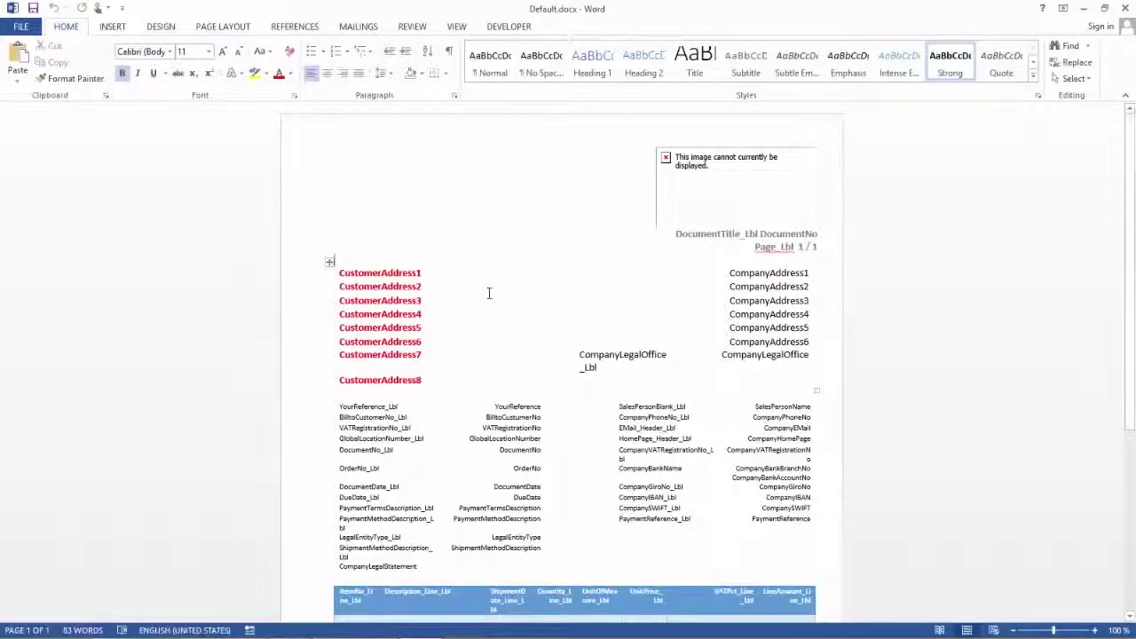
Turn on View Gridlines under Table Tools Layout, with the caret in the address table.
click(445, 303)
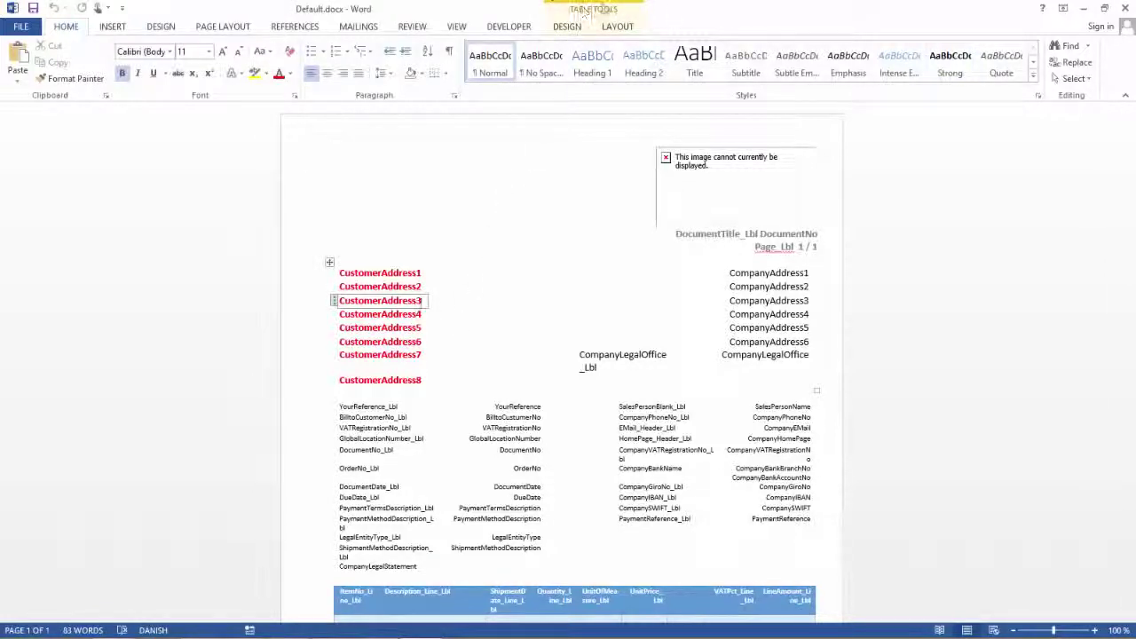
click(623, 30)
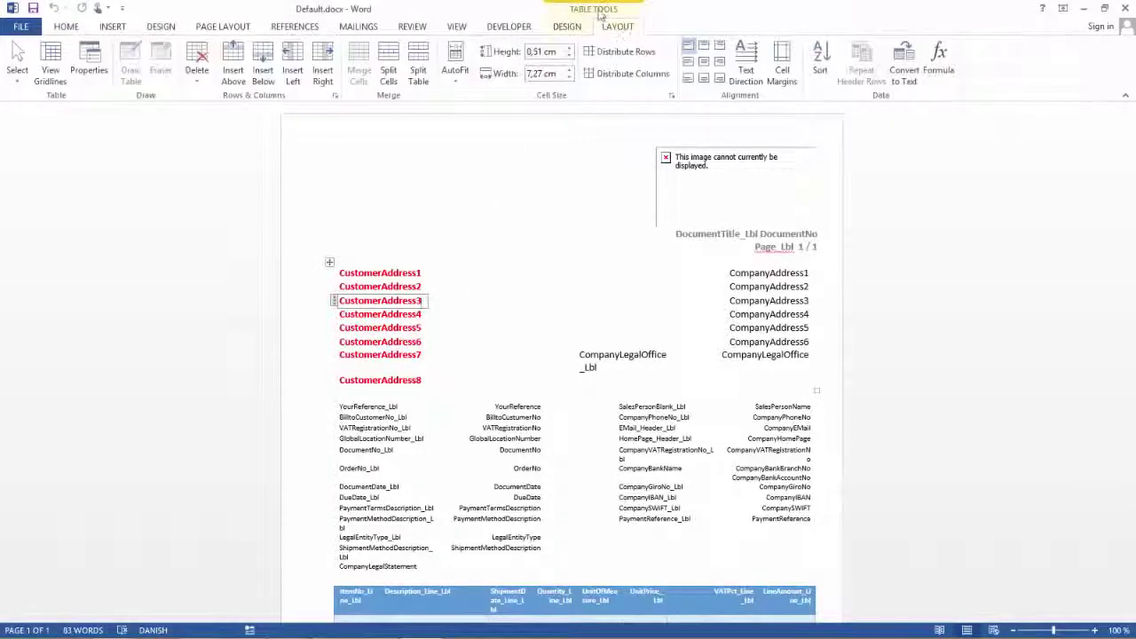
click(50, 65)
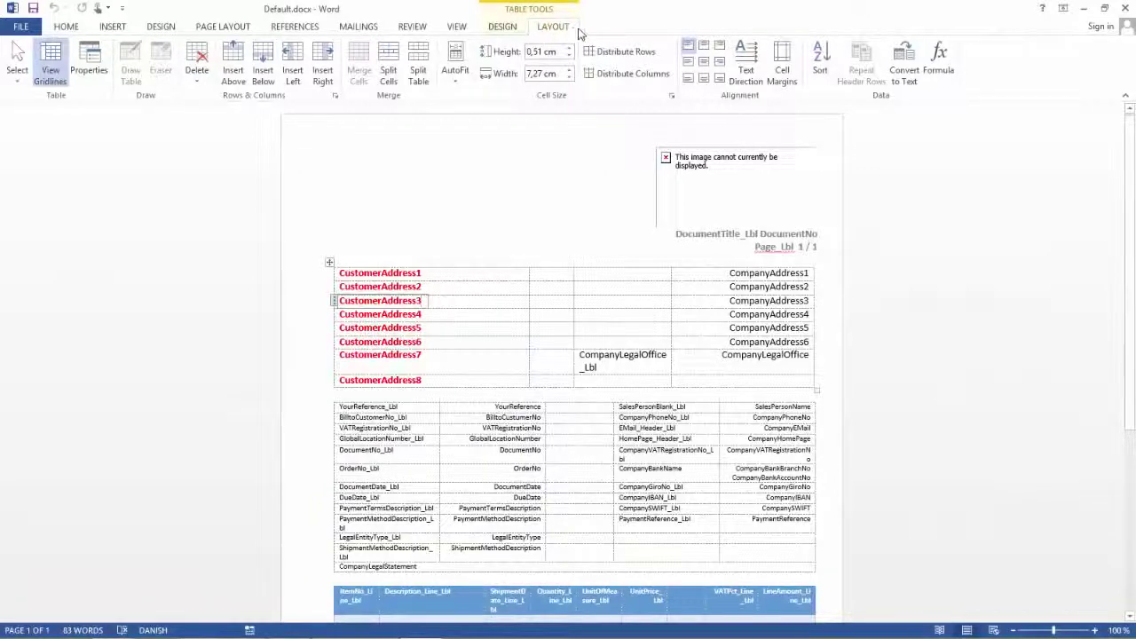
Add the Developer tab to Word's ribbon through Customize the Ribbon.
right_click(572, 28)
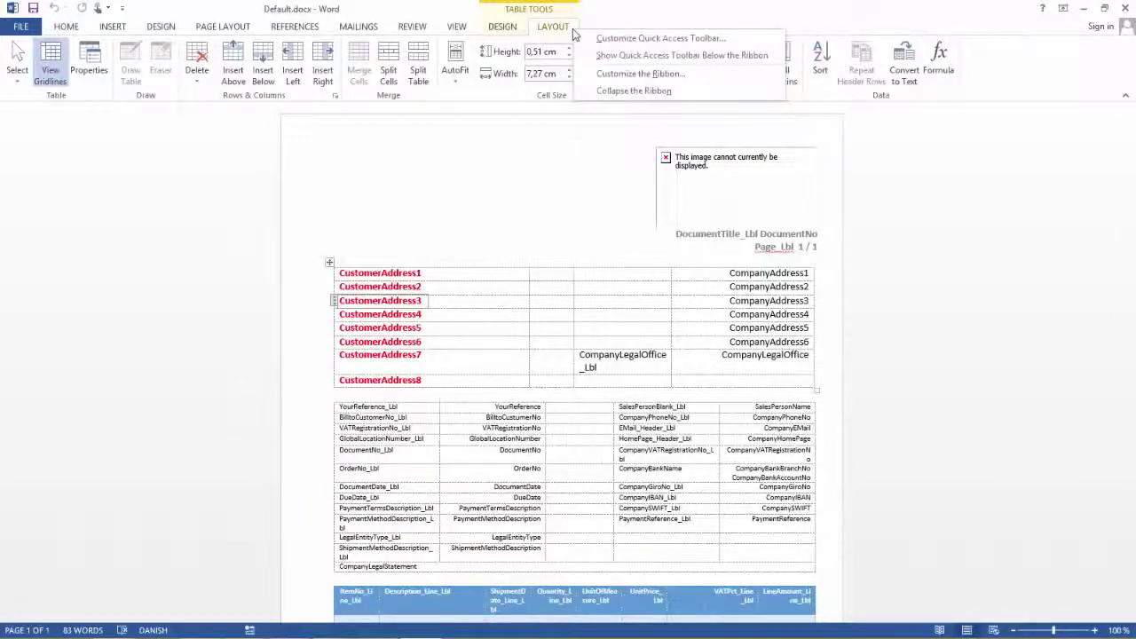
click(600, 77)
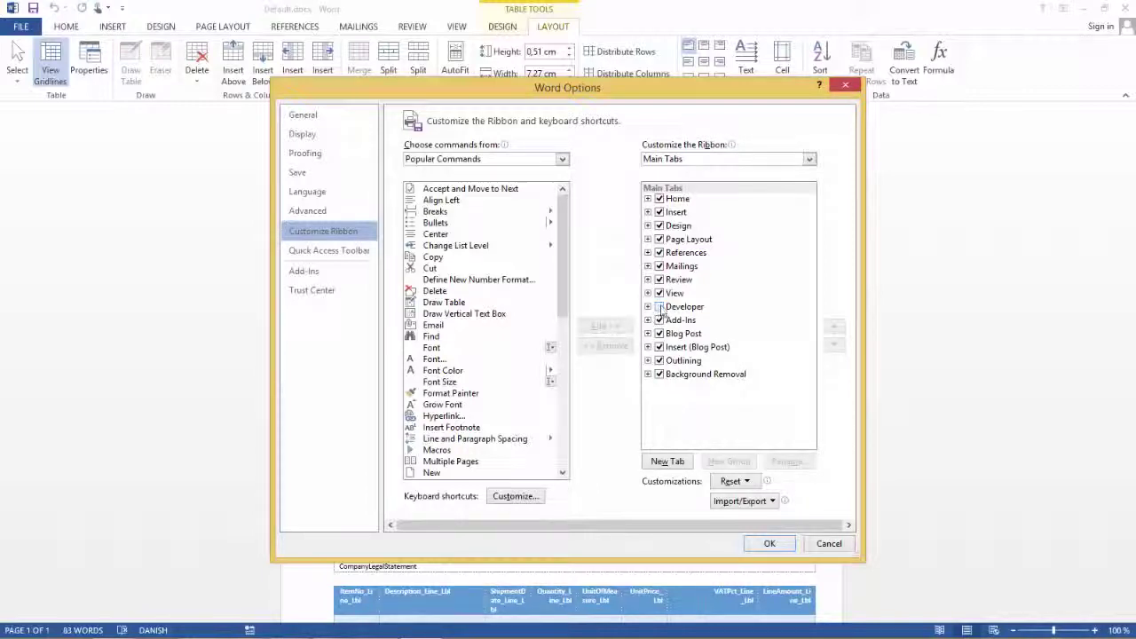
click(660, 307)
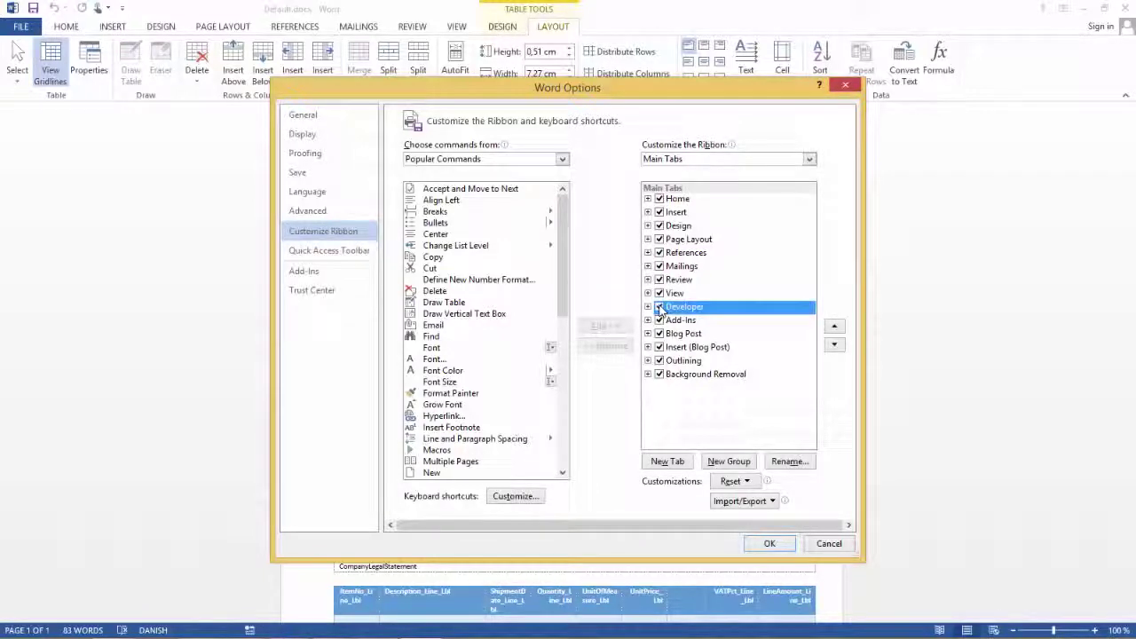
click(767, 547)
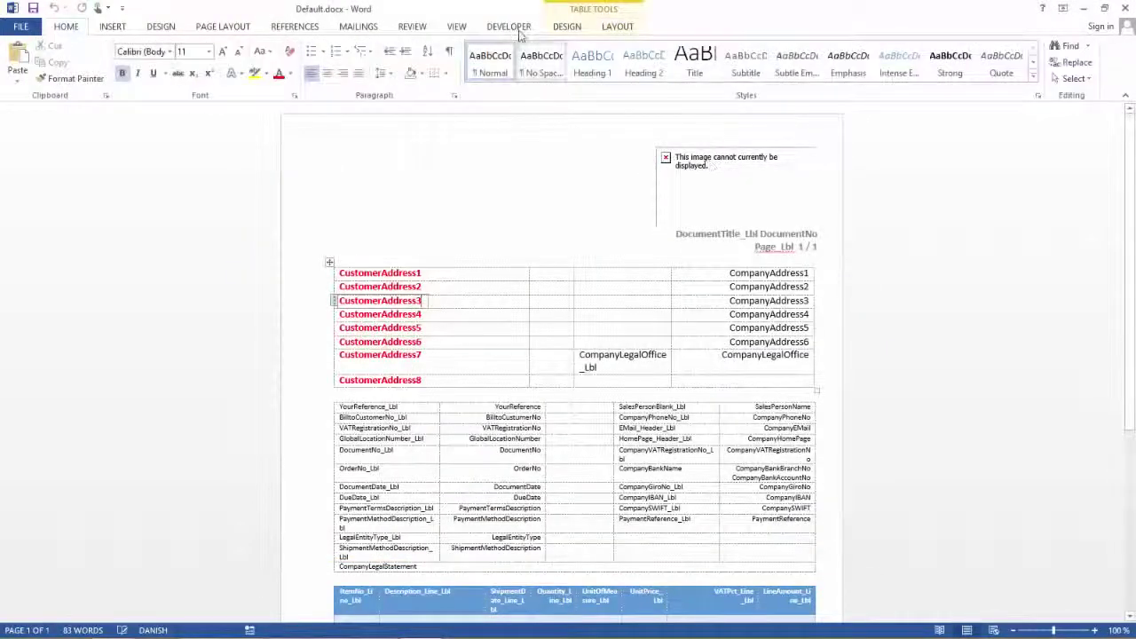
Show the XML Mapping Pane from the Developer tab.
click(506, 28)
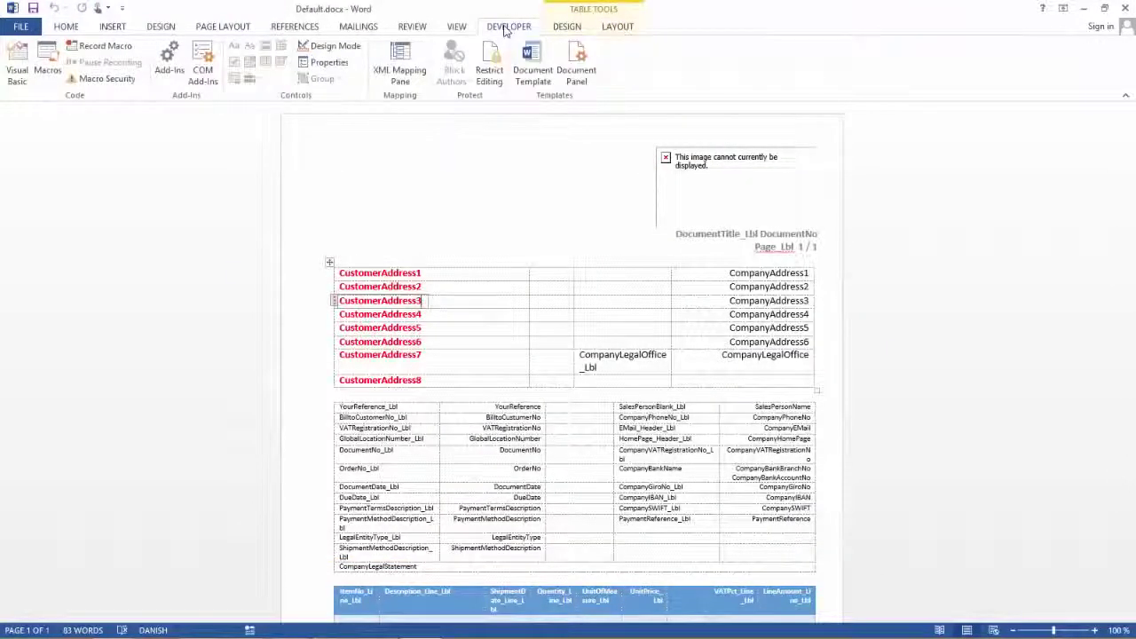
click(399, 60)
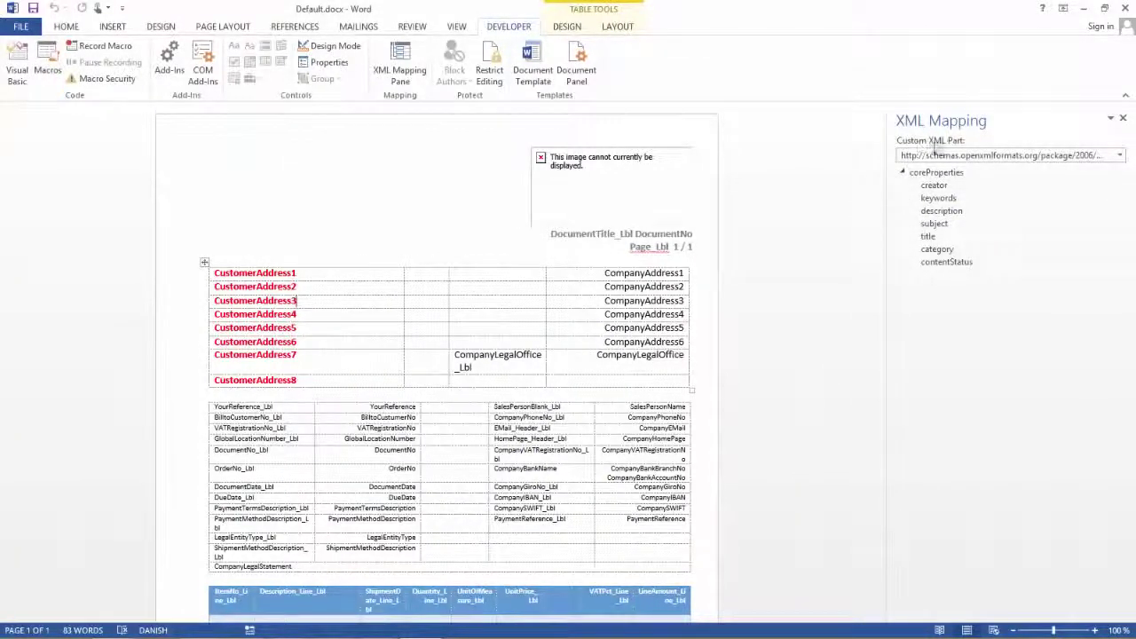
Select the Mini_Sales_Invoice NAV XML part, expand Header, and scroll to ShipmentDate.
click(1120, 156)
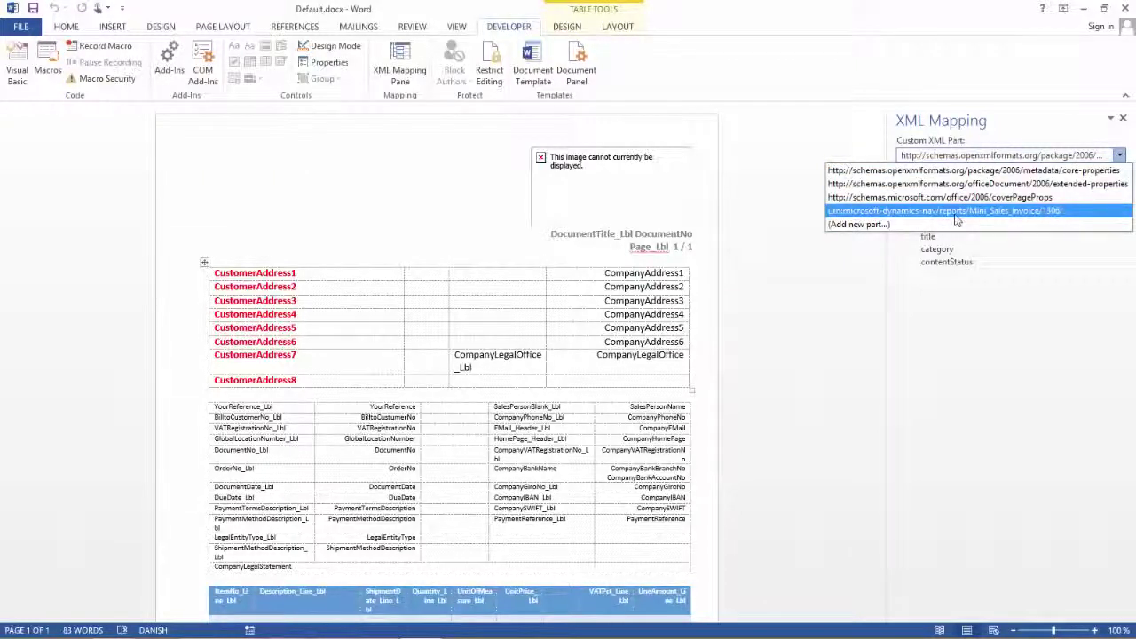
click(1059, 213)
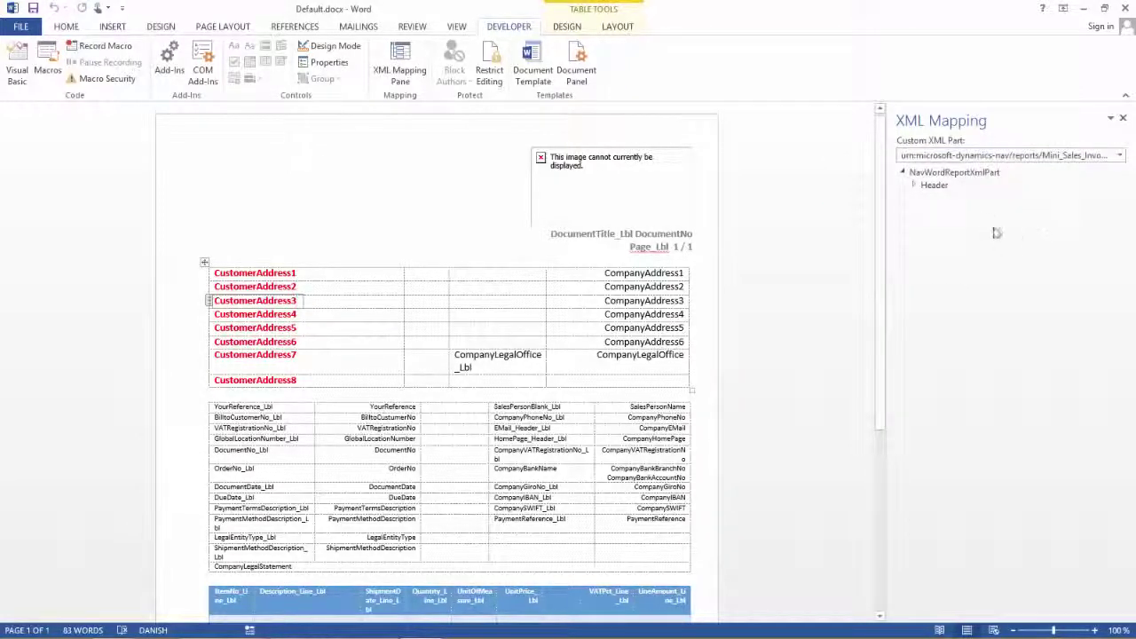
click(914, 184)
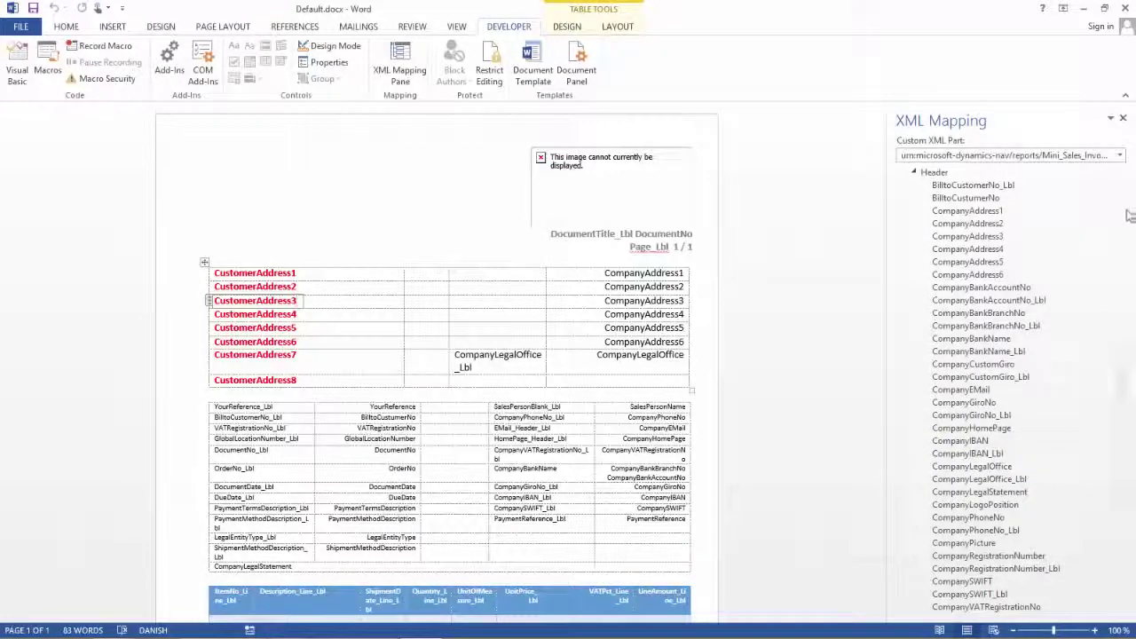
scroll(1104, 340, down, 10)
scroll(1104, 340, down, 15)
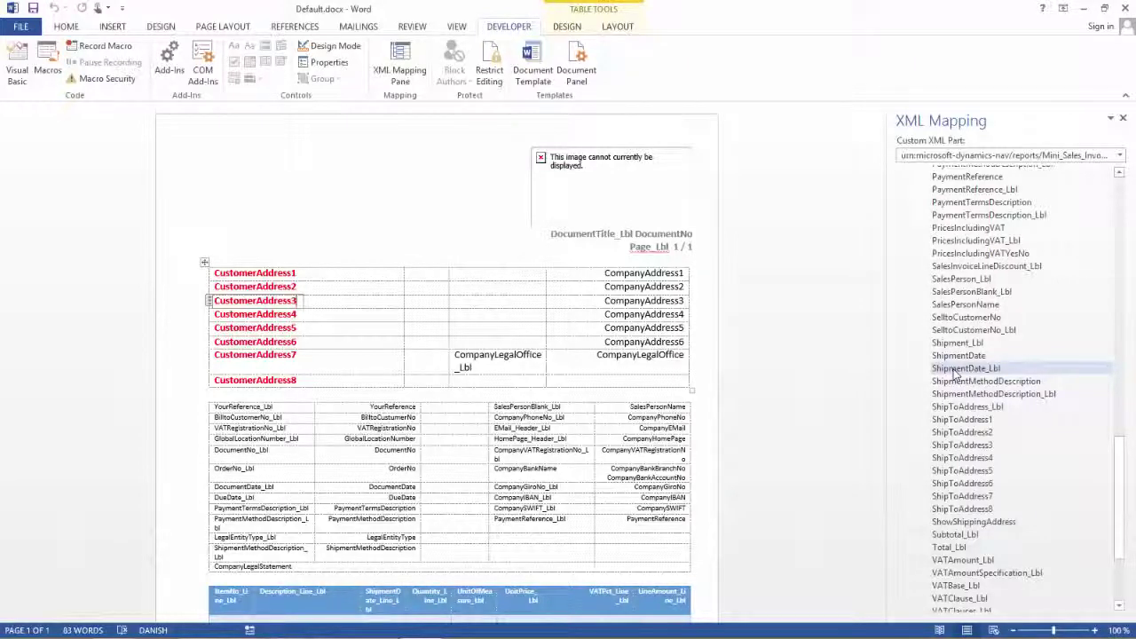
Insert ShipmentDate_Lbl as a plain-text content control in the empty header cell.
click(521, 540)
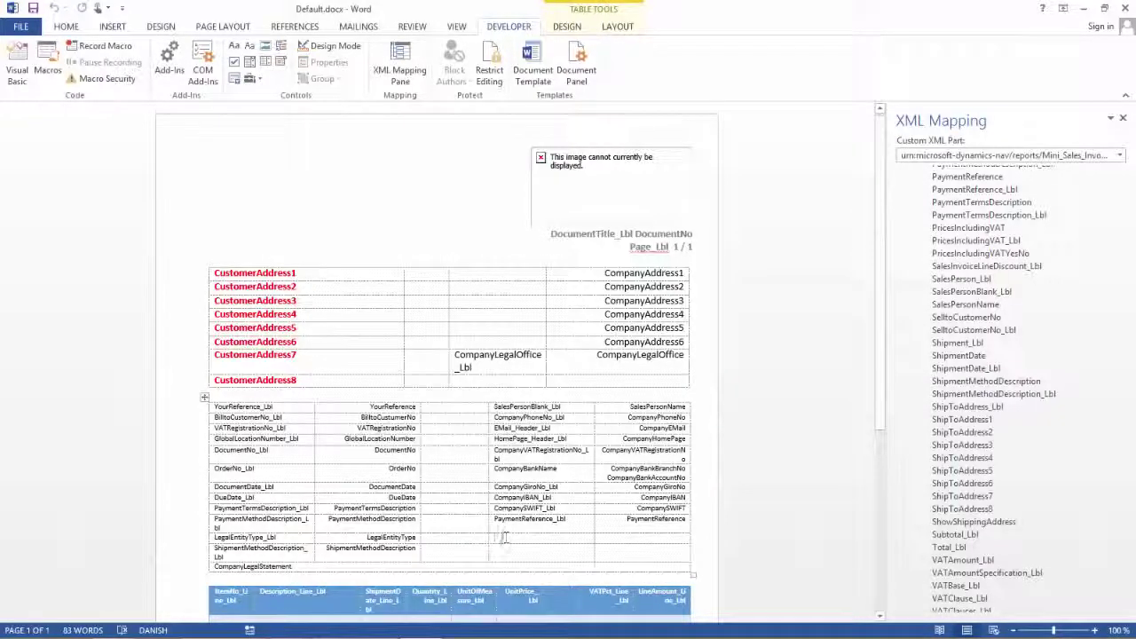
right_click(961, 376)
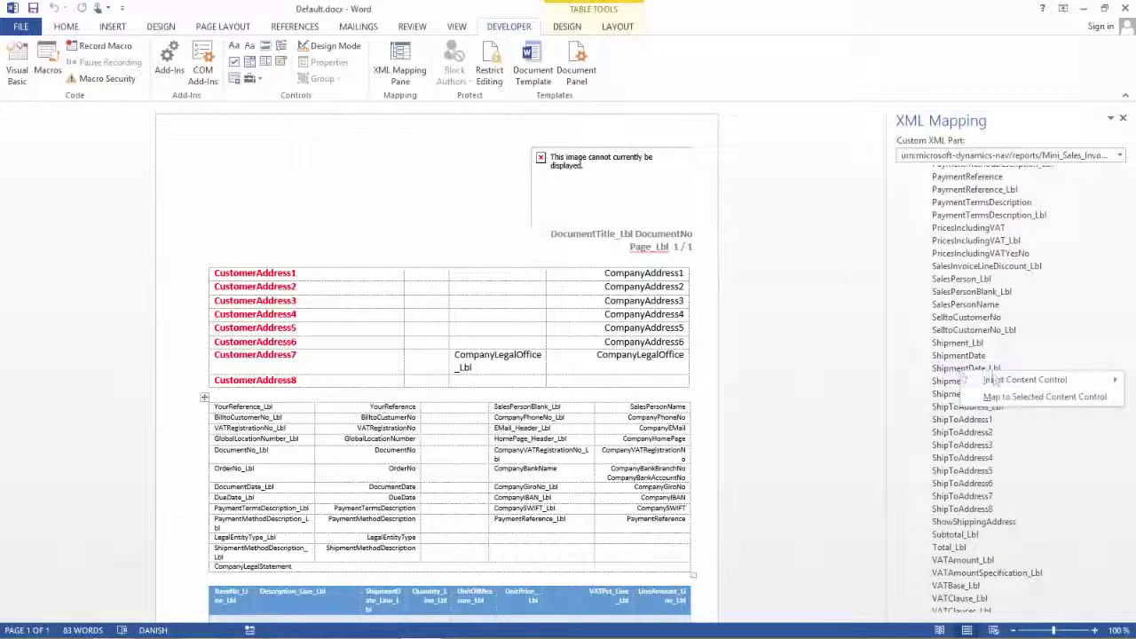
mouse_move(994, 380)
click(906, 398)
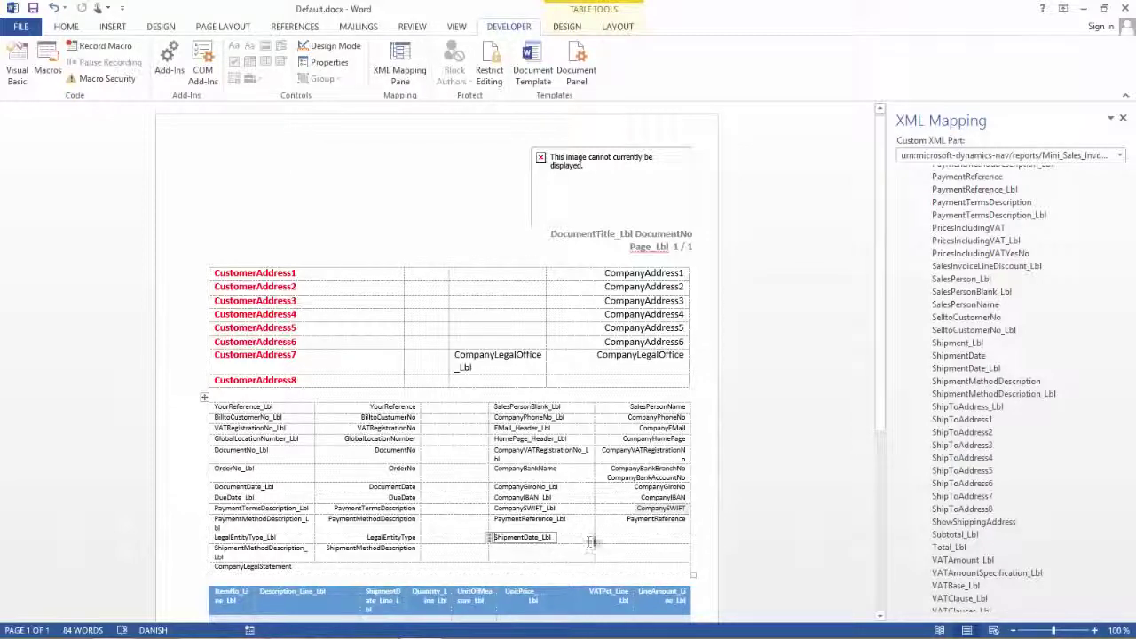
Insert ShipmentDate as a plain-text content control in the next empty cell.
click(622, 538)
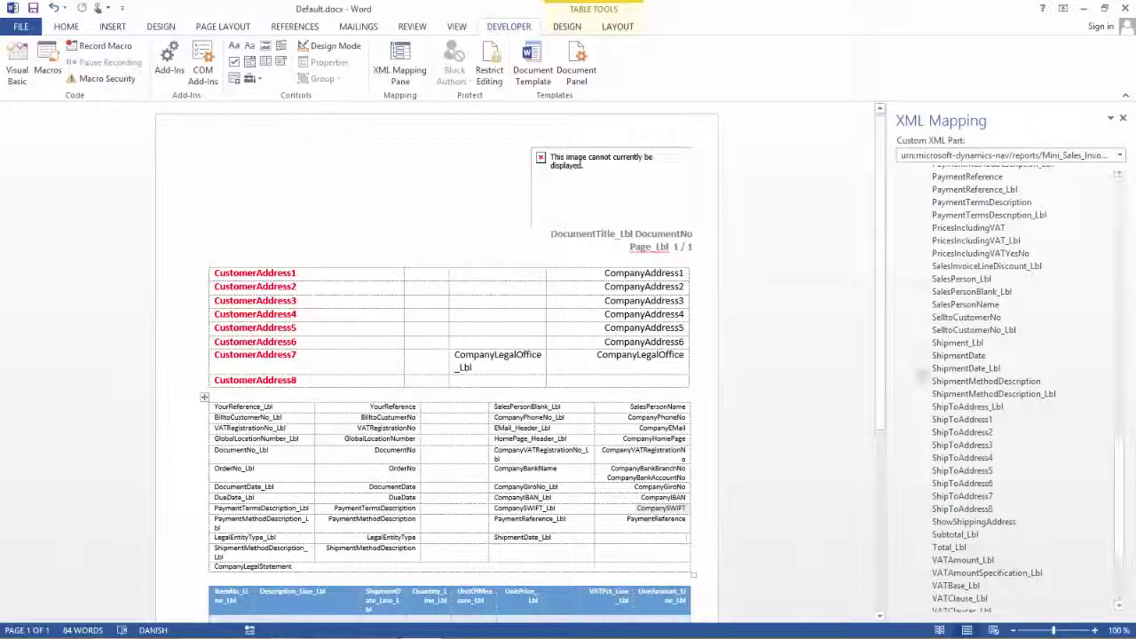
right_click(959, 355)
mouse_move(919, 366)
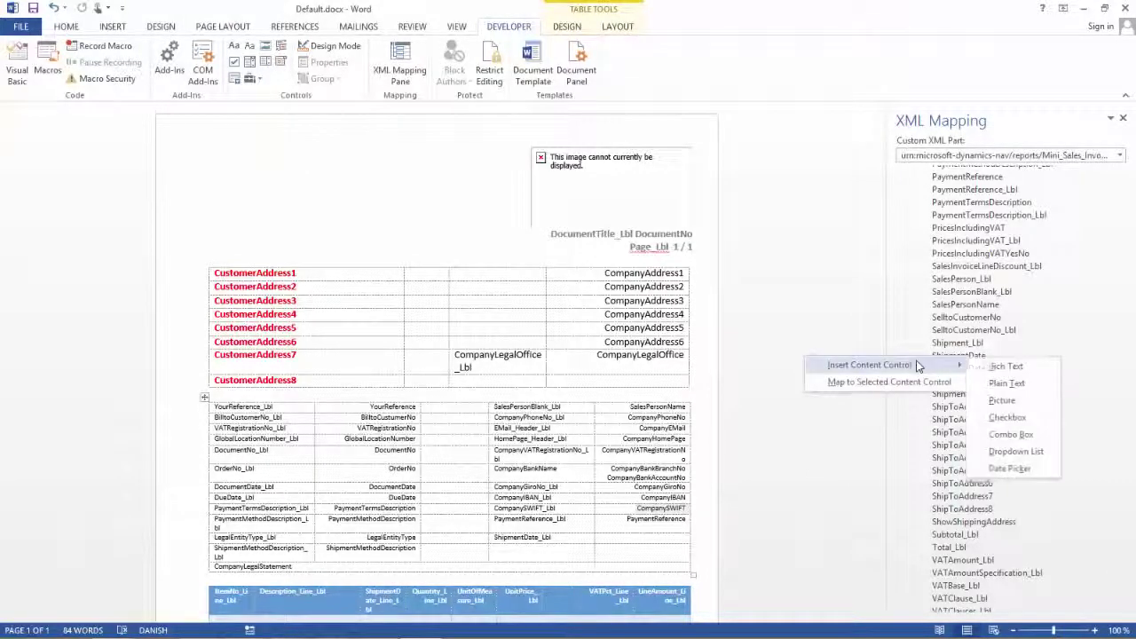
click(998, 384)
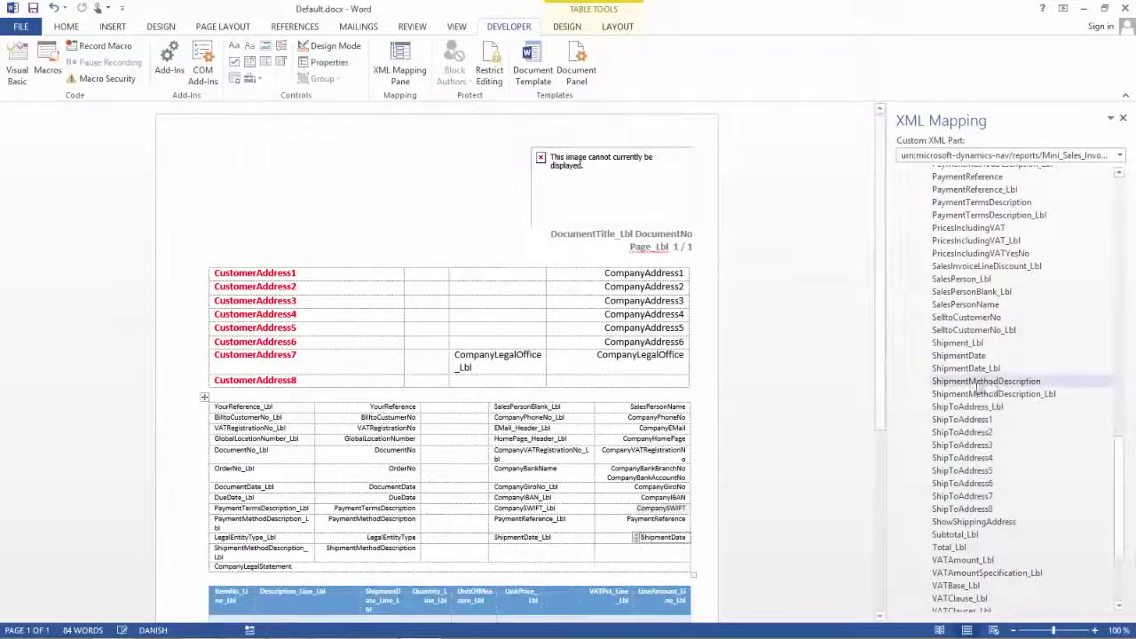
Fill the ShipmentDate_Lbl and ShipmentDate cells with orange shading via Table Properties borders and shading.
drag(566, 541, 588, 541)
right_click(584, 541)
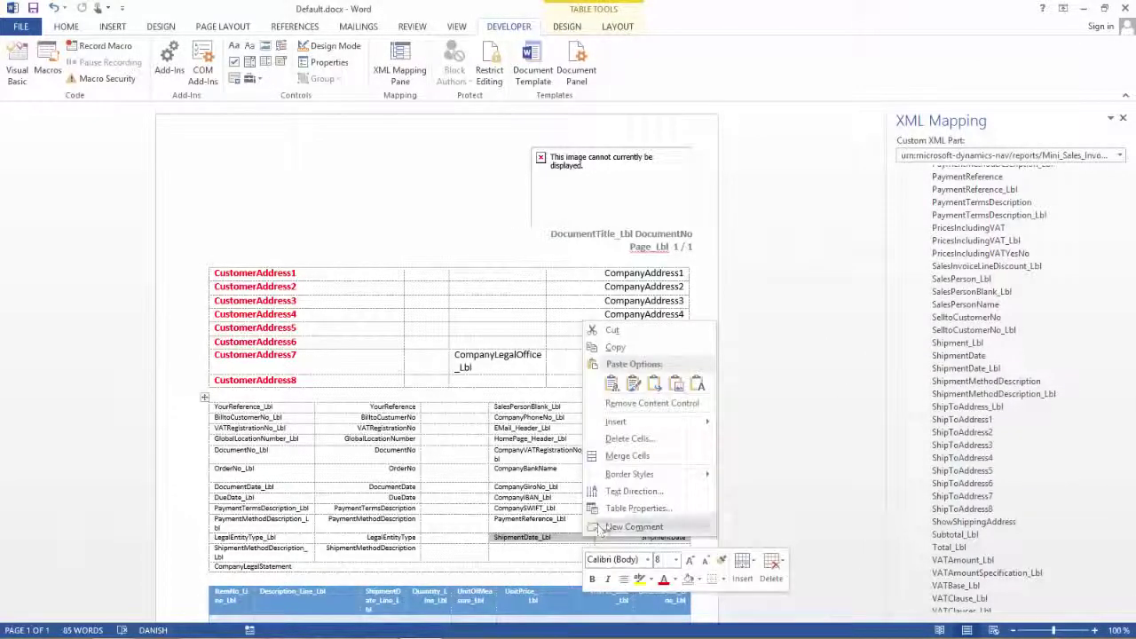
click(637, 508)
click(608, 422)
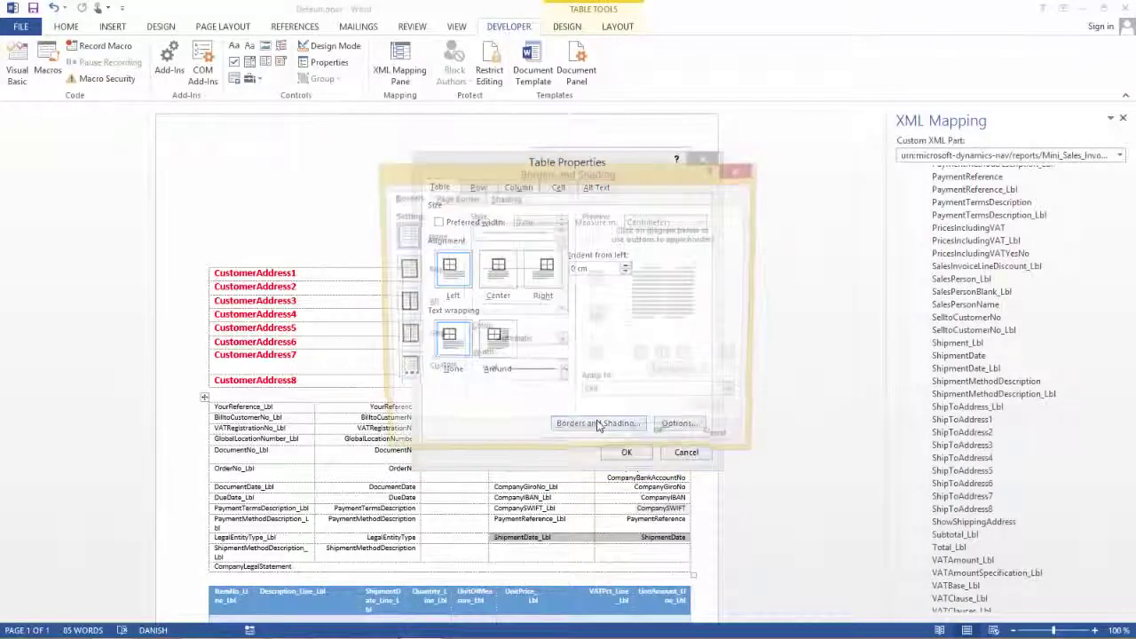
click(506, 198)
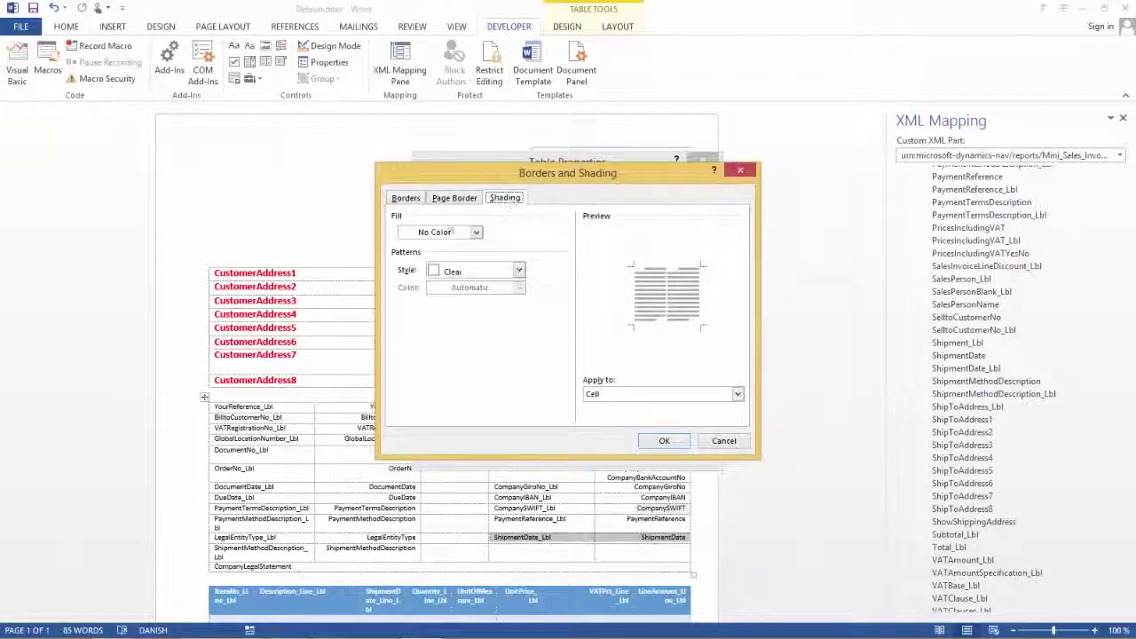
click(476, 232)
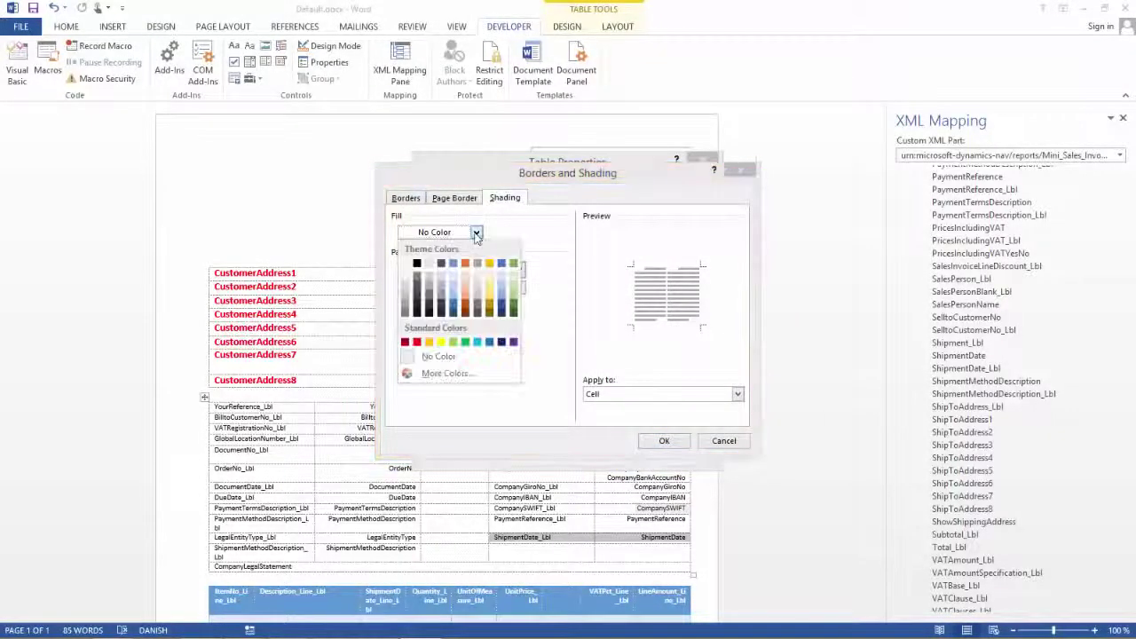
click(471, 302)
click(666, 441)
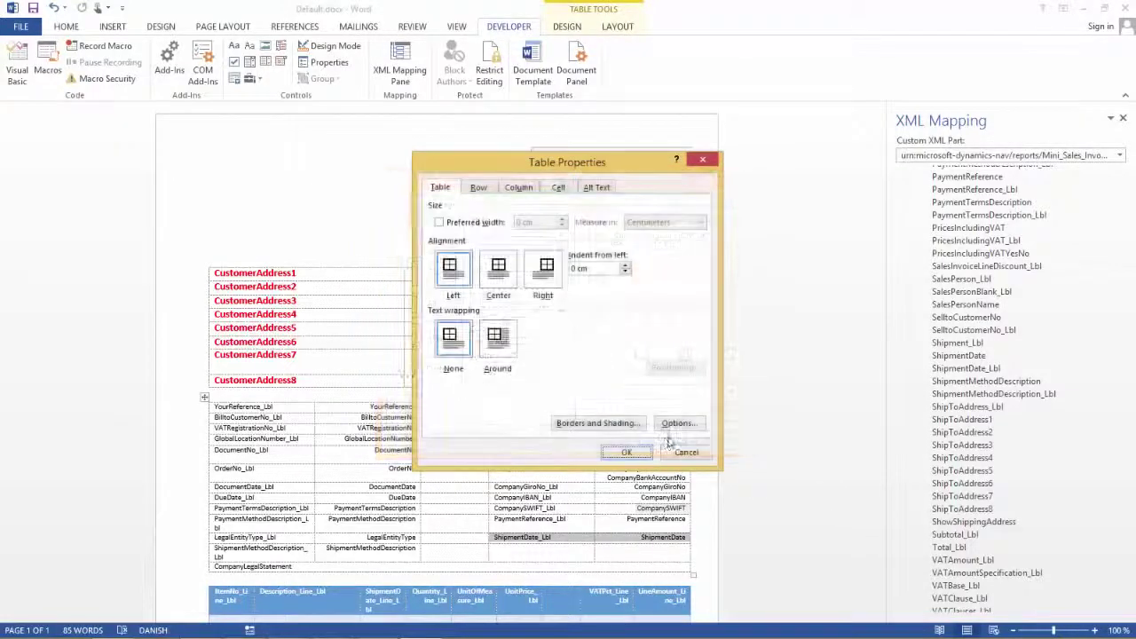
click(619, 451)
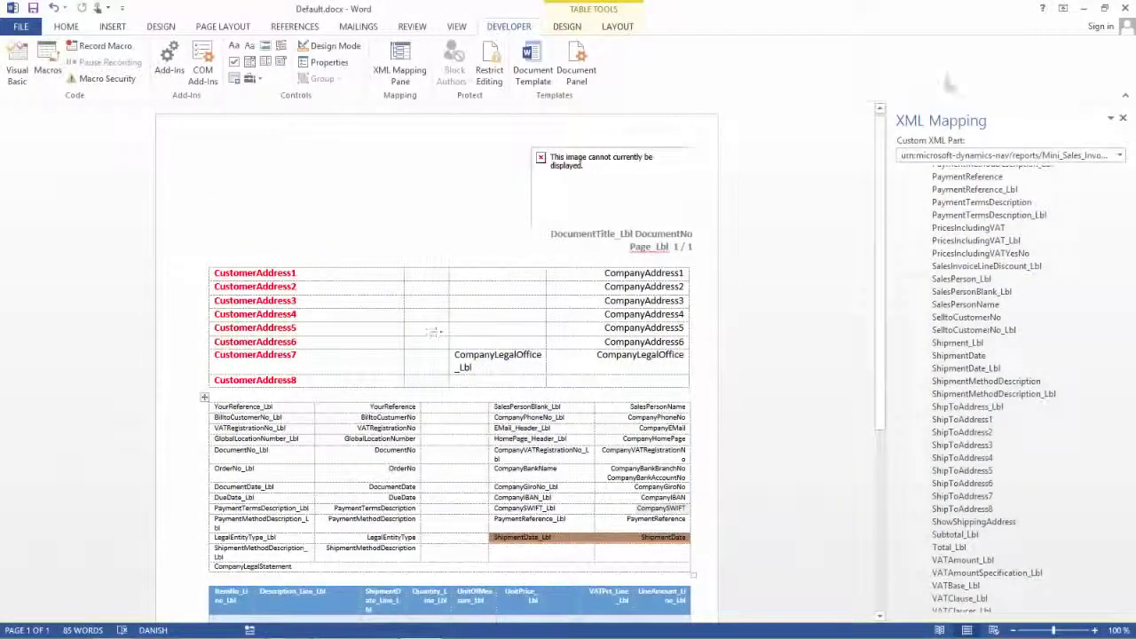
Close Word, keeping the edited Default.docx layout with its changes saved.
click(1125, 8)
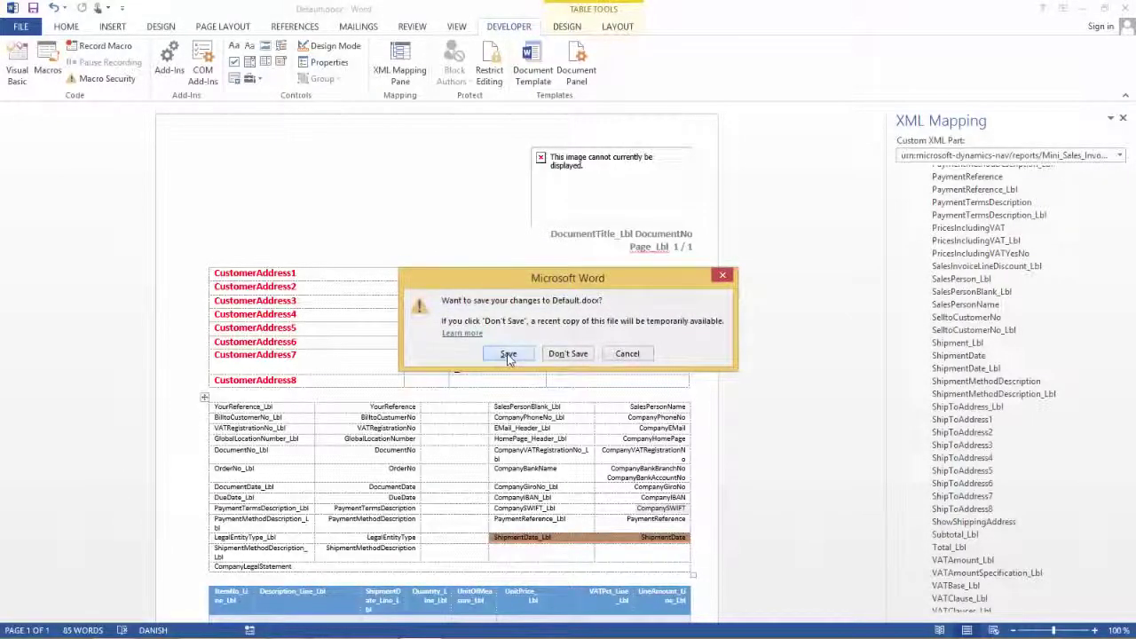
click(507, 355)
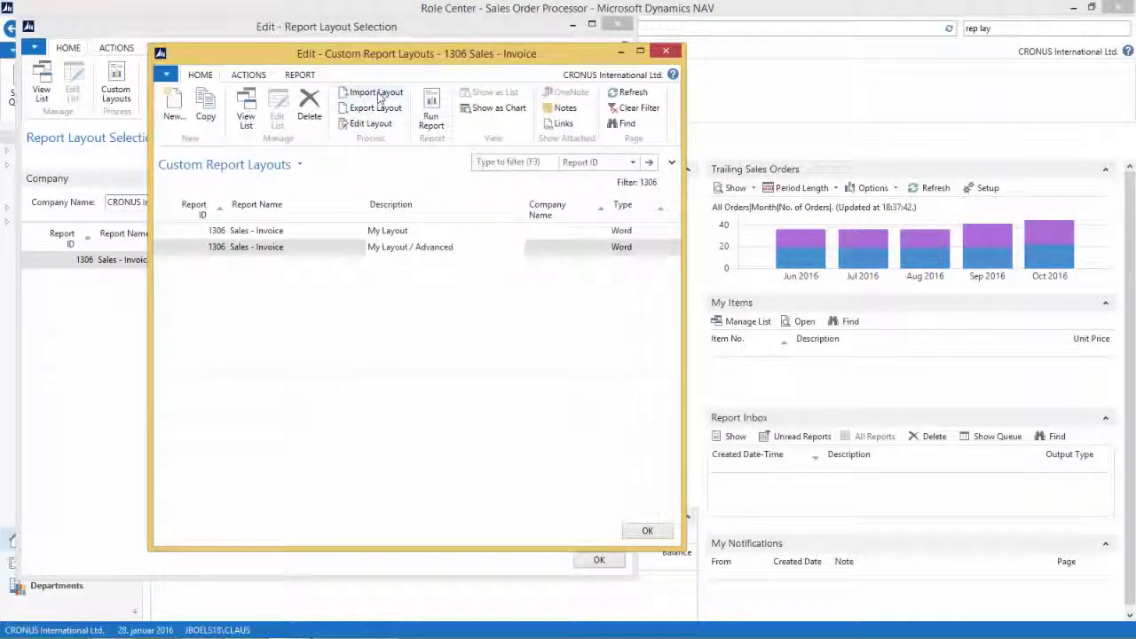
Import Default.docx as the Word layout for My Layout / Advanced.
click(379, 96)
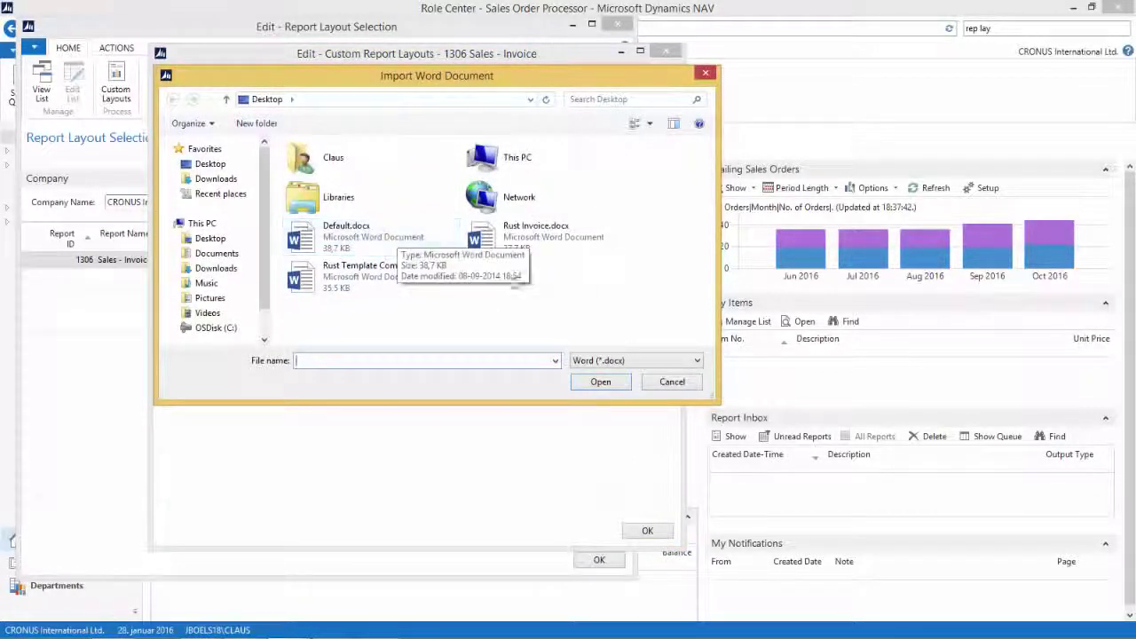
click(373, 235)
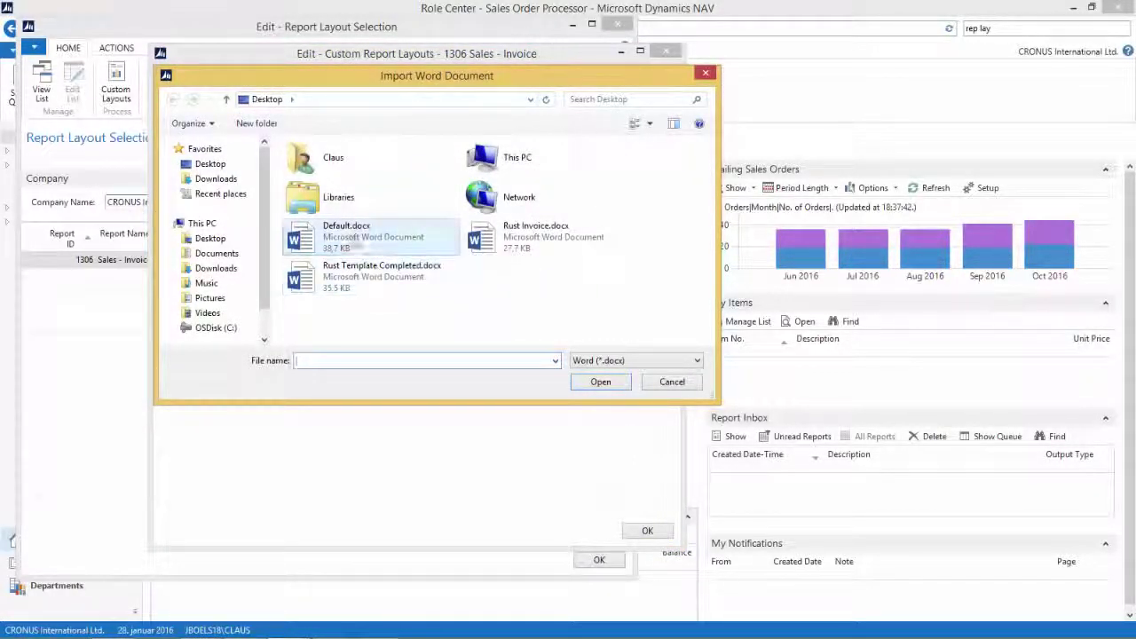
click(600, 382)
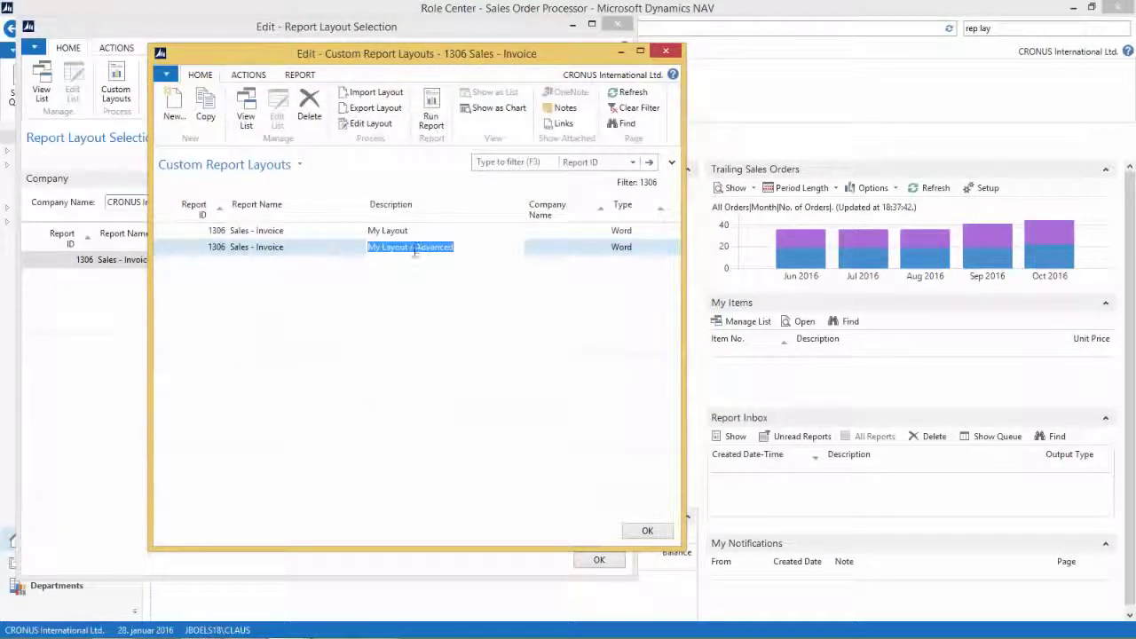
Run the Sales - Invoice report with the new layout, sending it to PDF output.
click(434, 110)
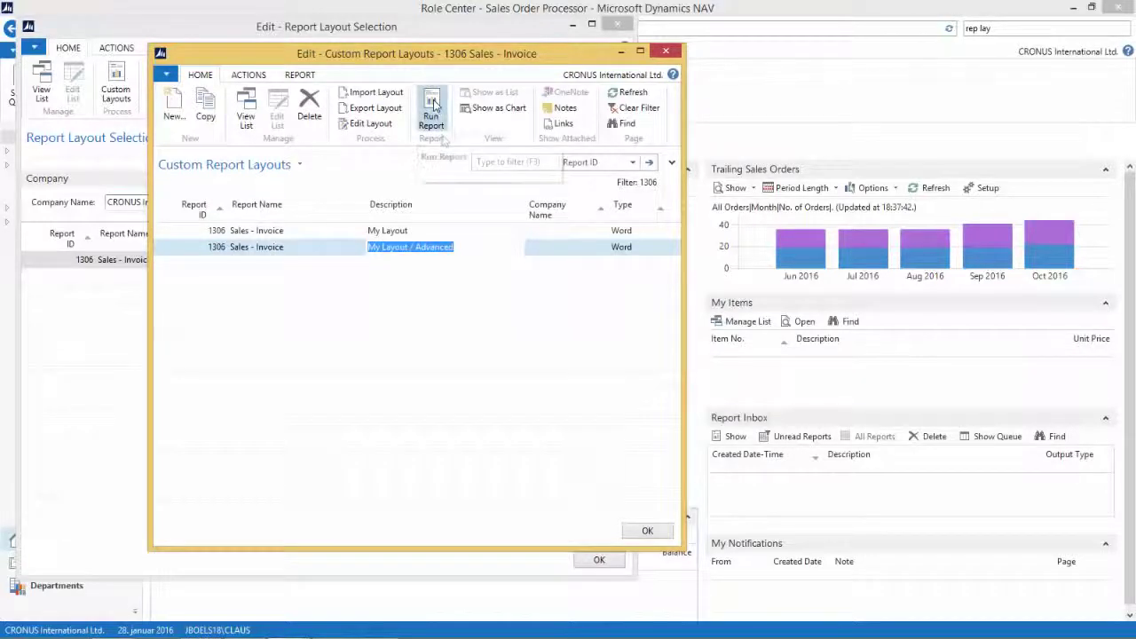
click(375, 404)
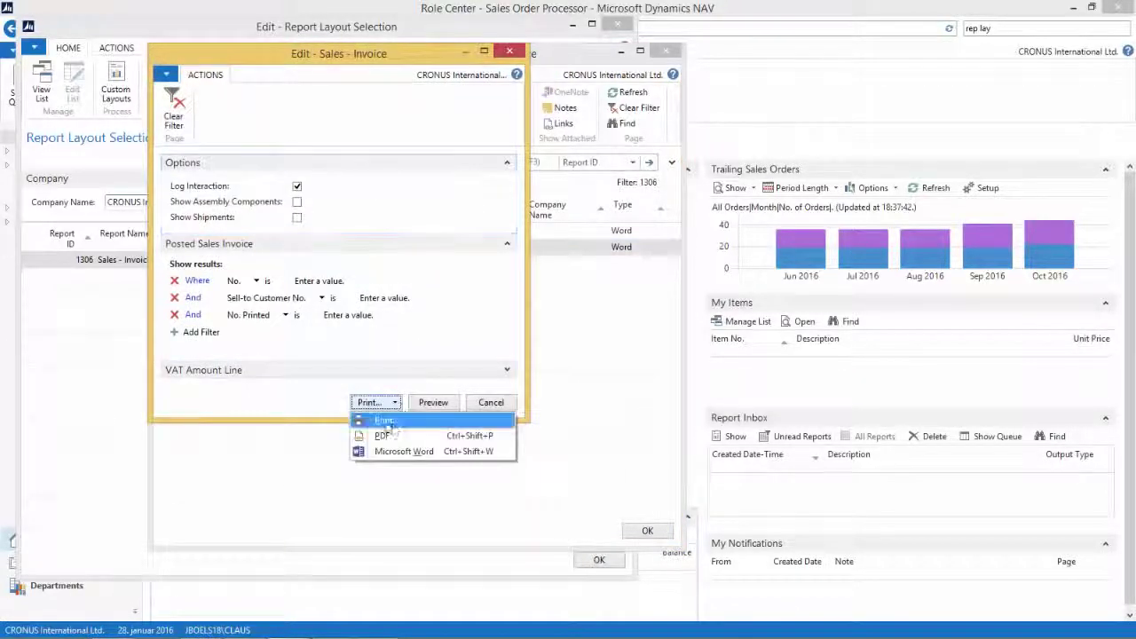
click(393, 435)
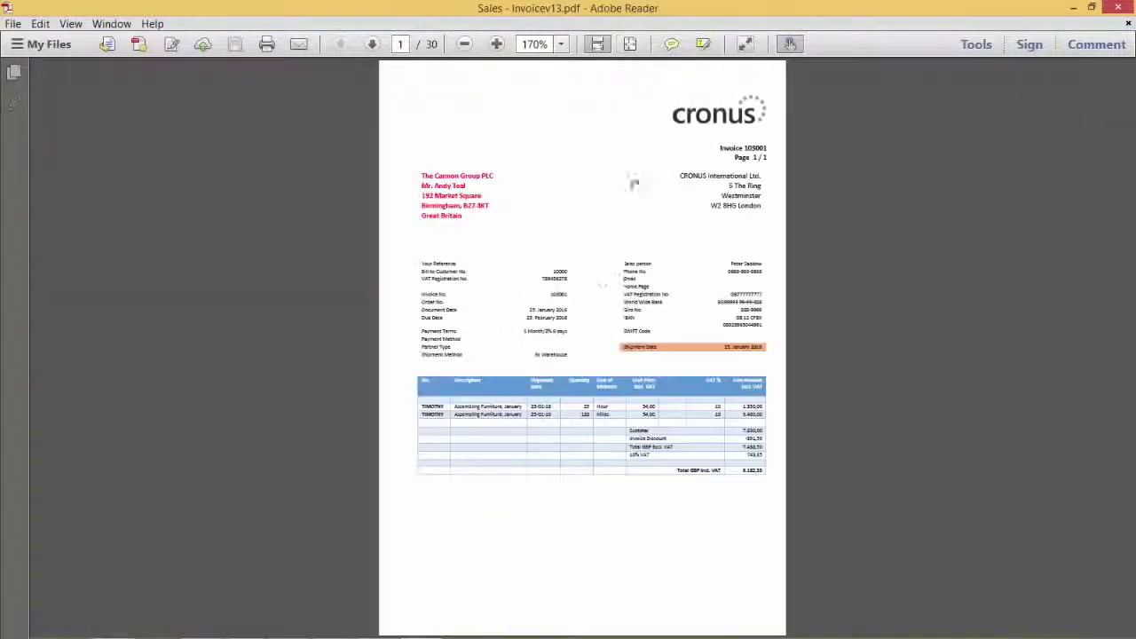
Fit the full invoice 103001 page to check the orange Shipment Date row, then close the PDF.
click(630, 43)
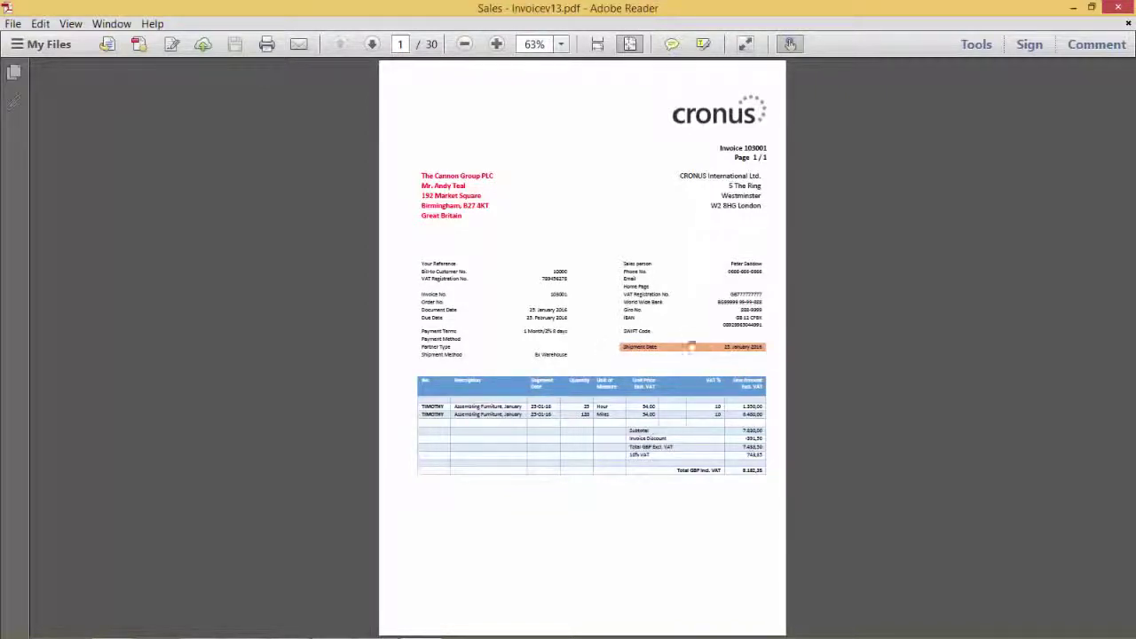
click(1118, 8)
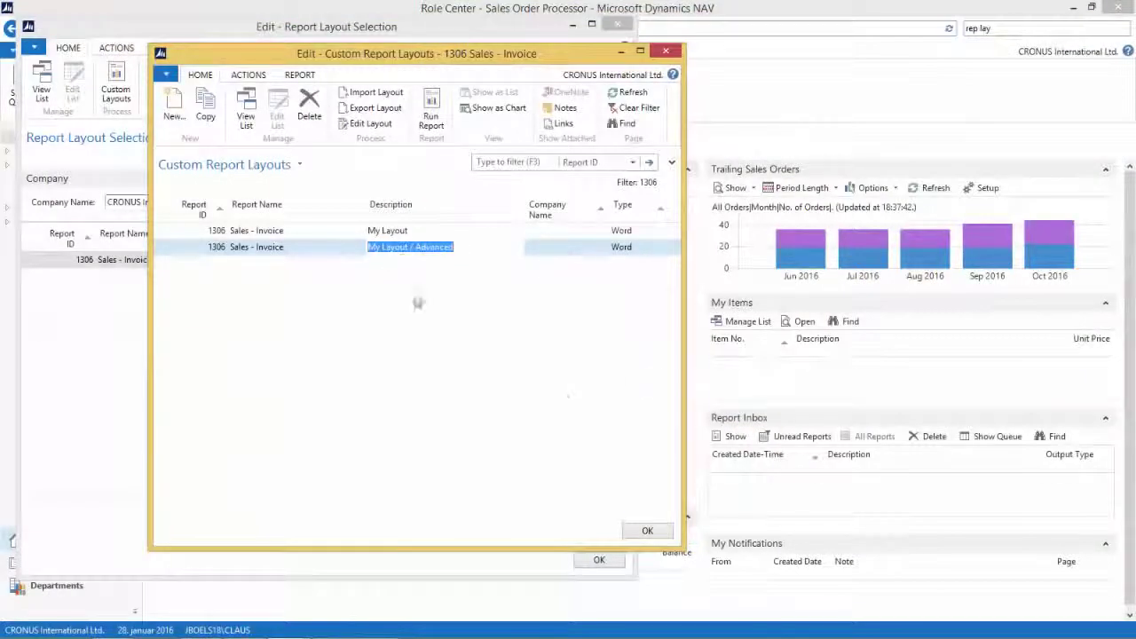
Select My Layout / Advanced as the custom layout for report 1306 in Report Layout Selection.
click(647, 530)
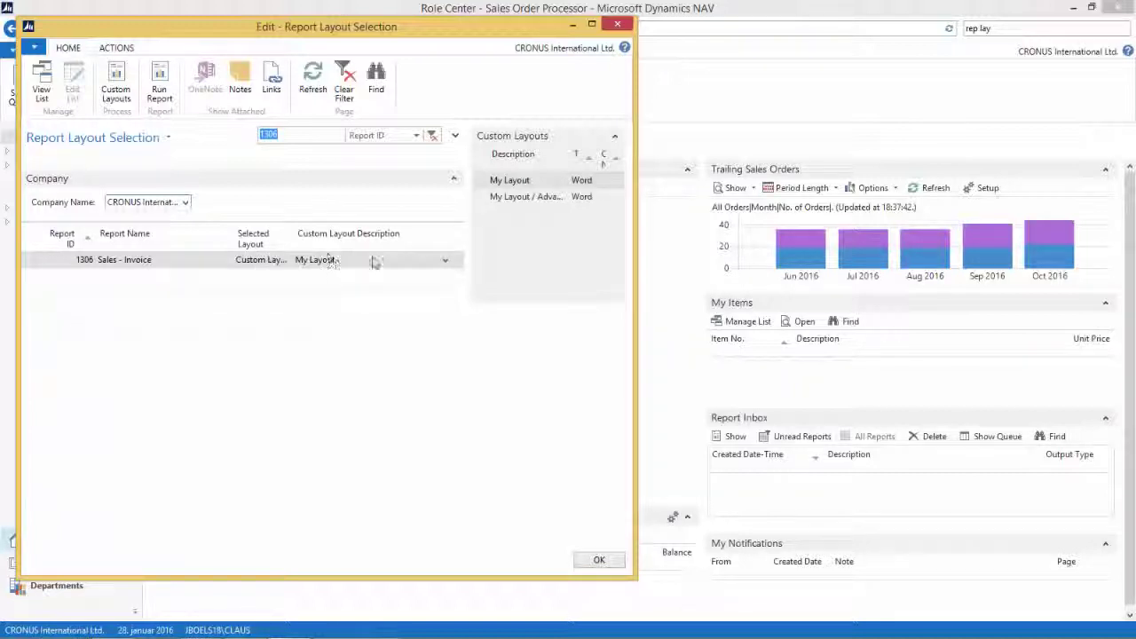
click(447, 262)
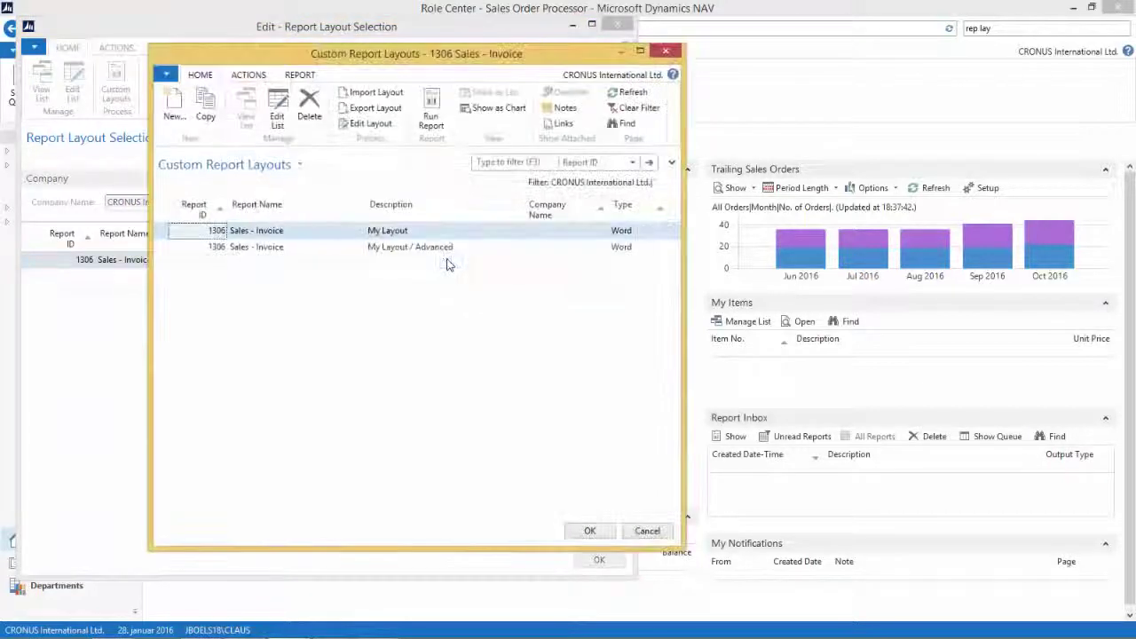
click(400, 255)
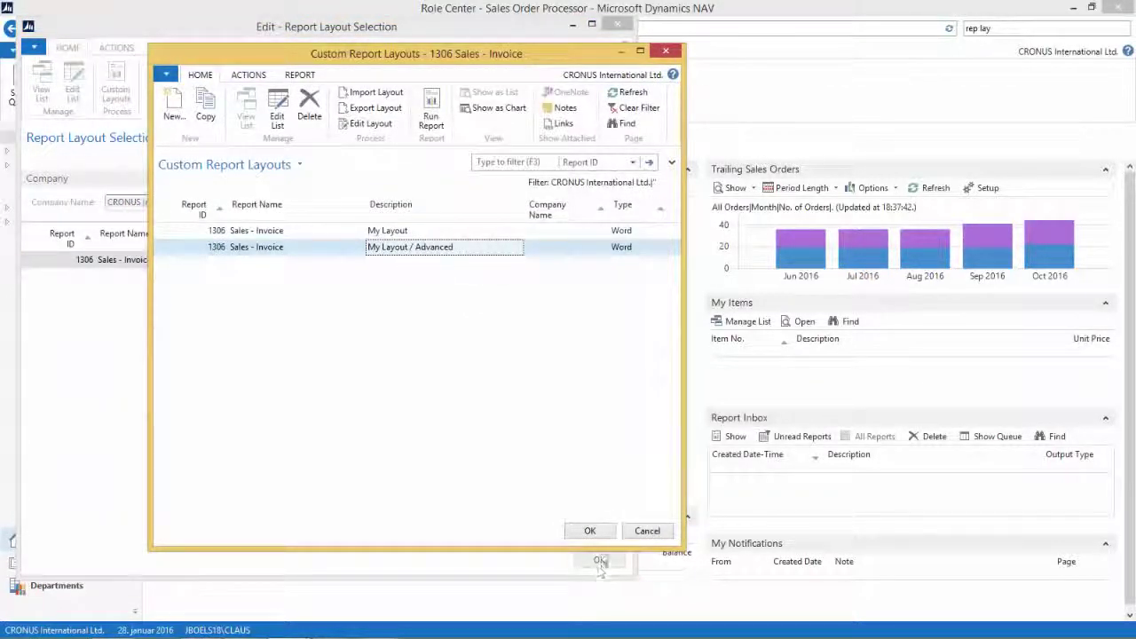
click(589, 531)
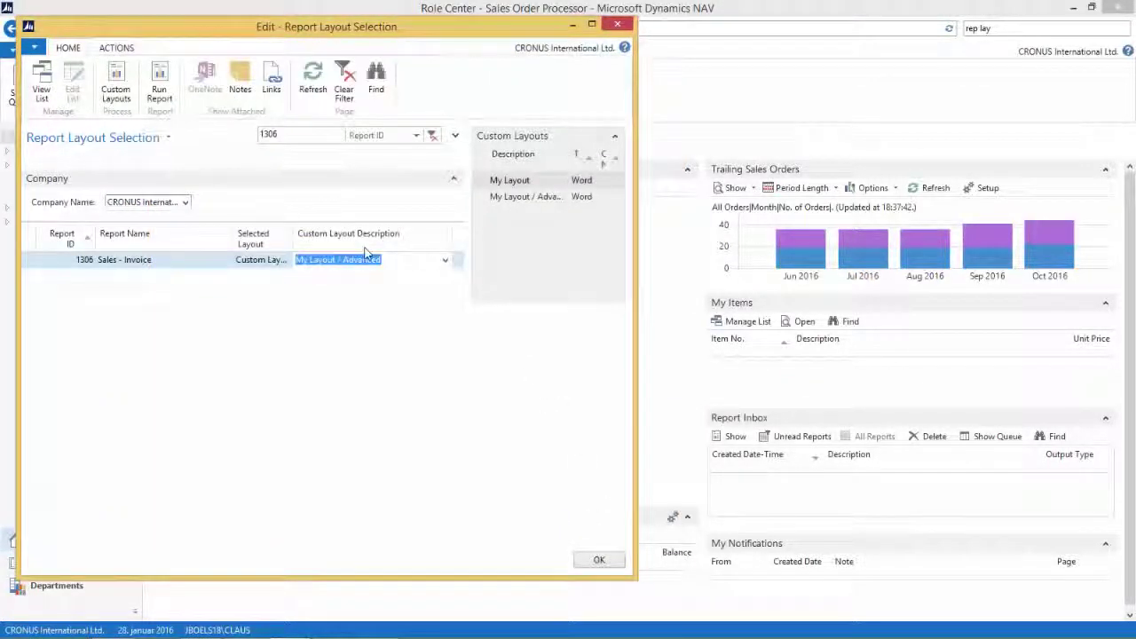
click(599, 560)
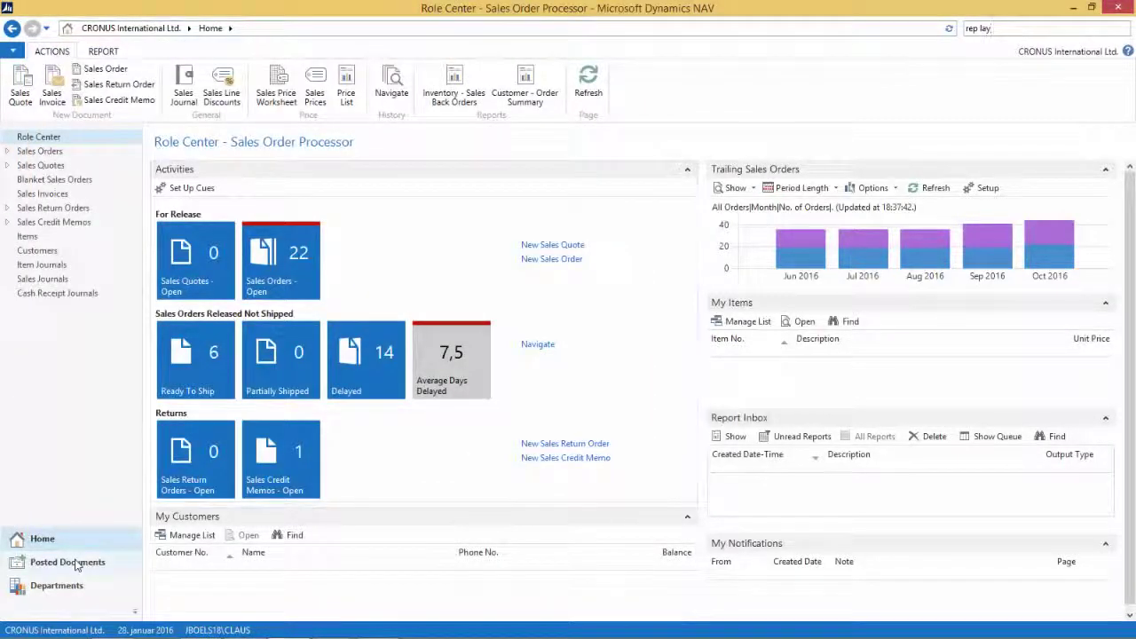
Print posted sales invoice 103003 from Posted Sales Invoices to PDF.
click(77, 562)
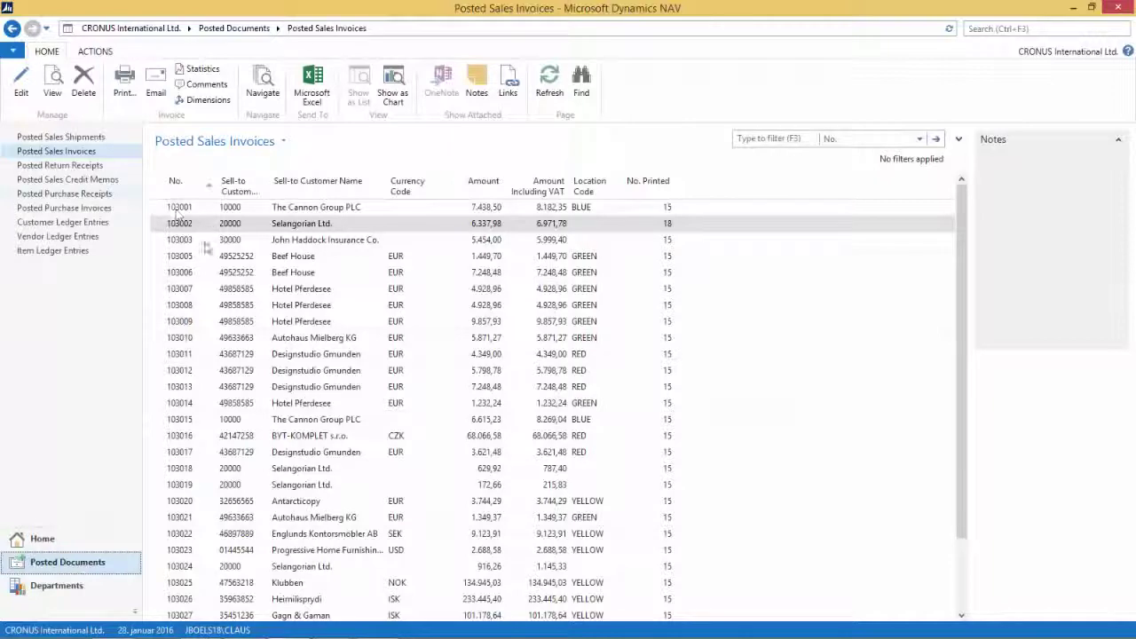
click(200, 242)
click(124, 81)
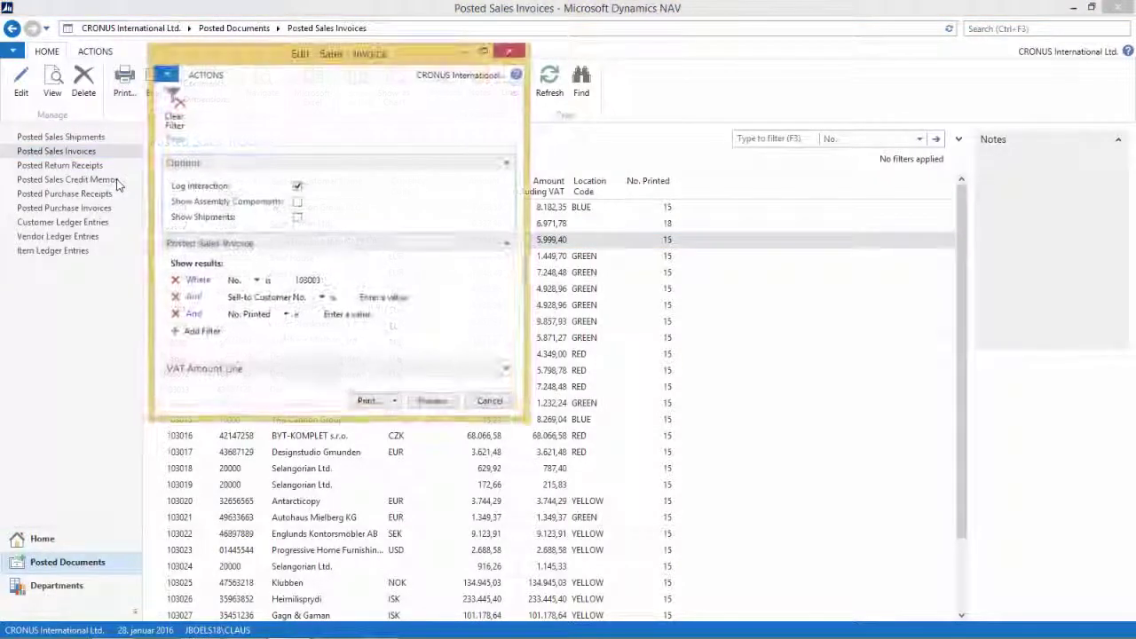
click(396, 402)
click(373, 434)
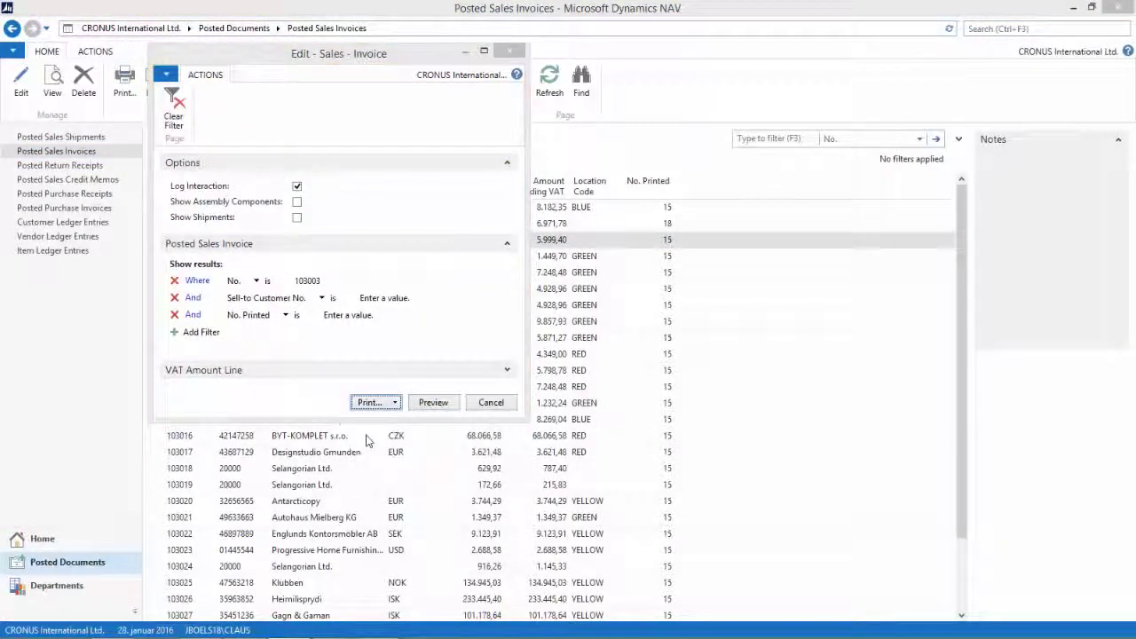
Open the exported invoice 103003 PDF and scroll to the orange Shipment Date row (25. January 2016).
click(545, 354)
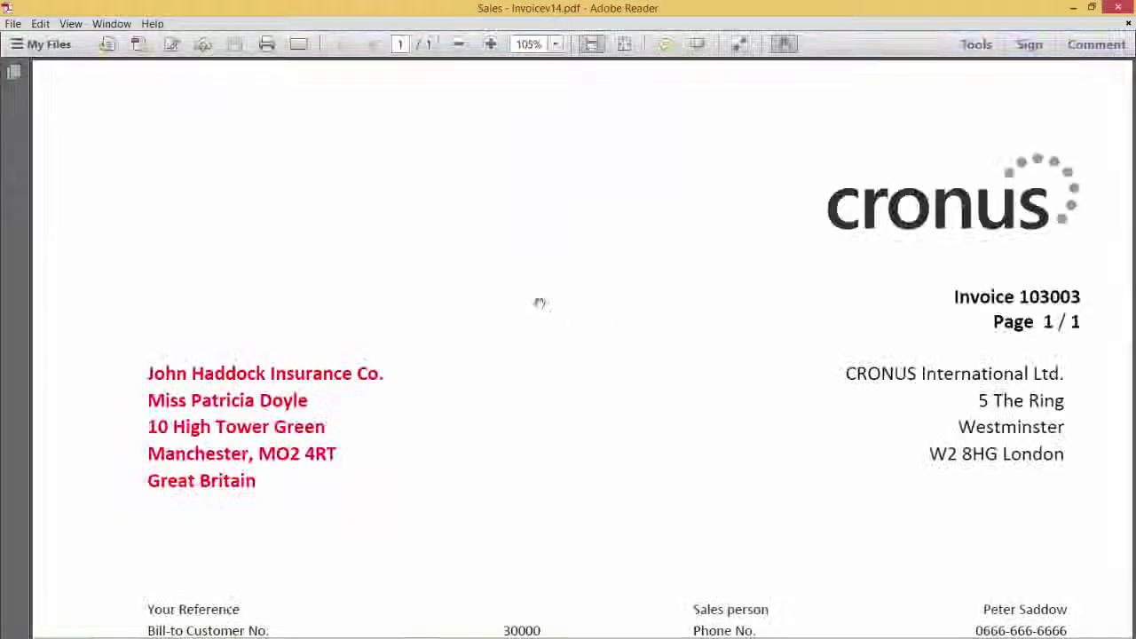
scroll(868, 423, down, 1)
scroll(870, 425, down, 3)
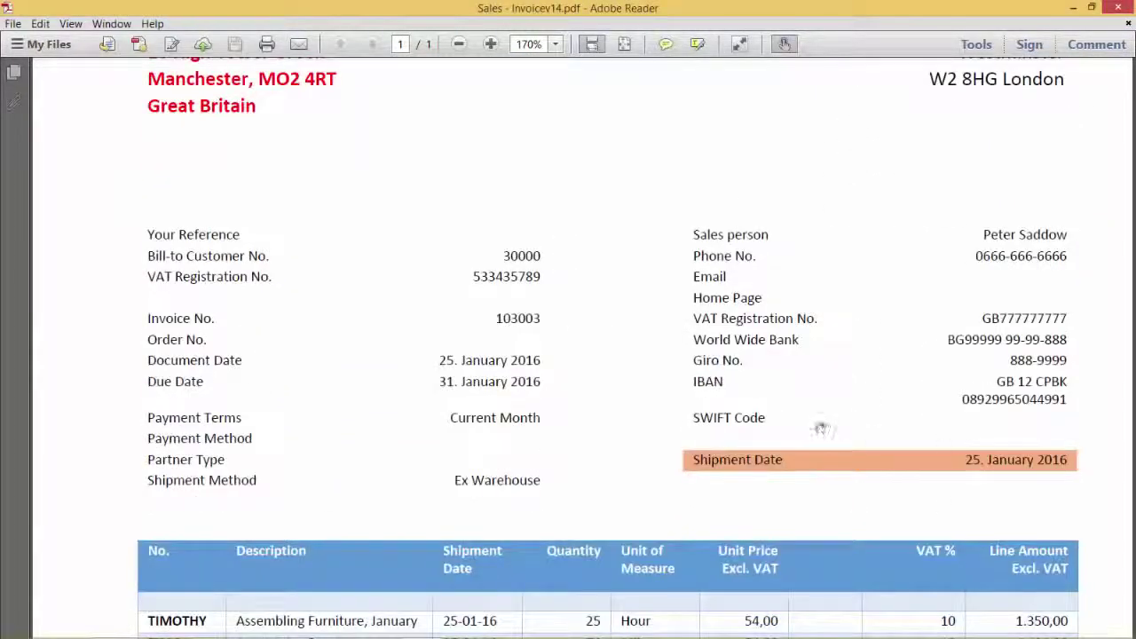